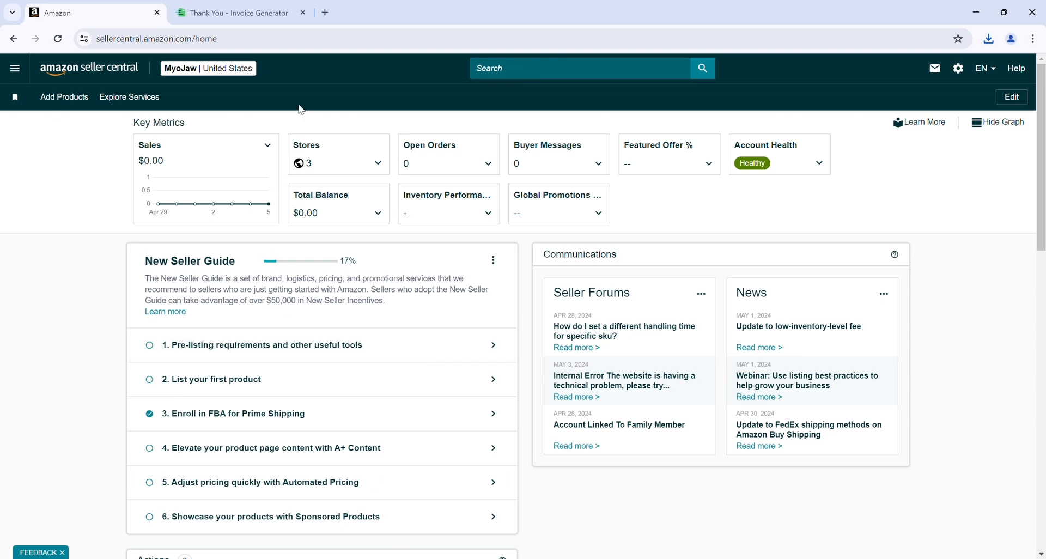
- Close the invoice generator page and open amazon.com in a new tab beside Seller Central
click(303, 13)
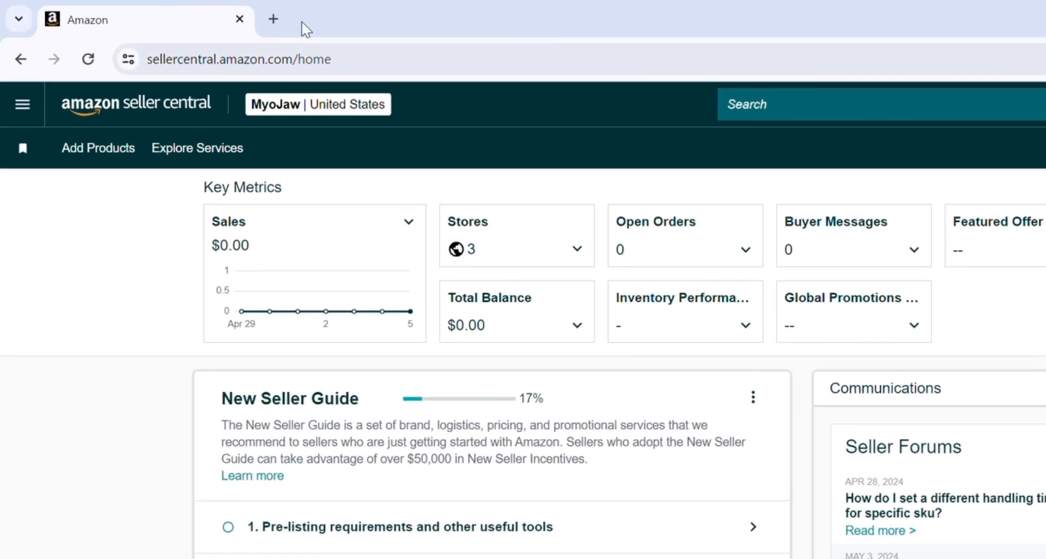
click(273, 19)
text(amaz)
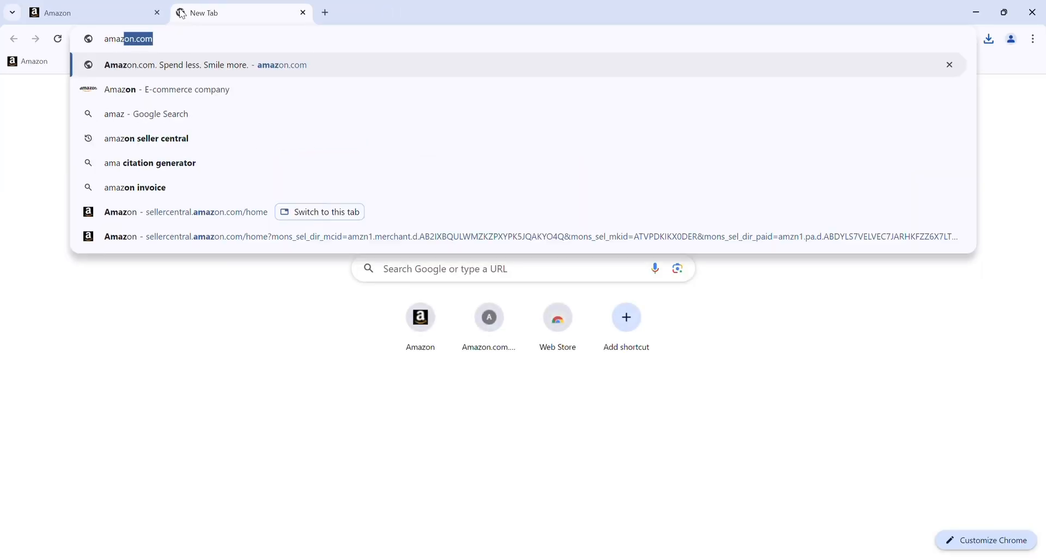
key(Return)
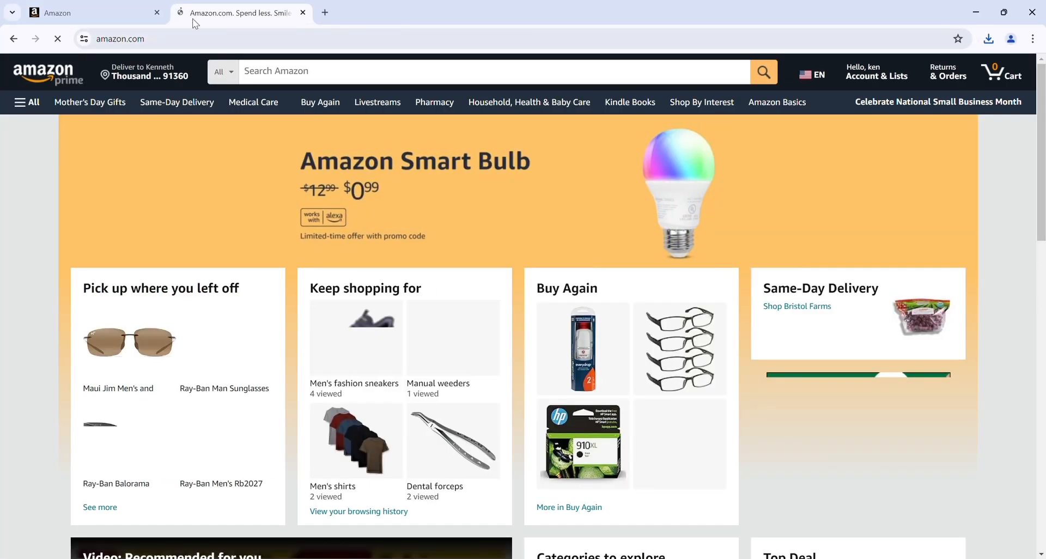
- Open the Maui Jim Breakwall sunglasses listing and visit the Maui Jim brand store from it
click(307, 71)
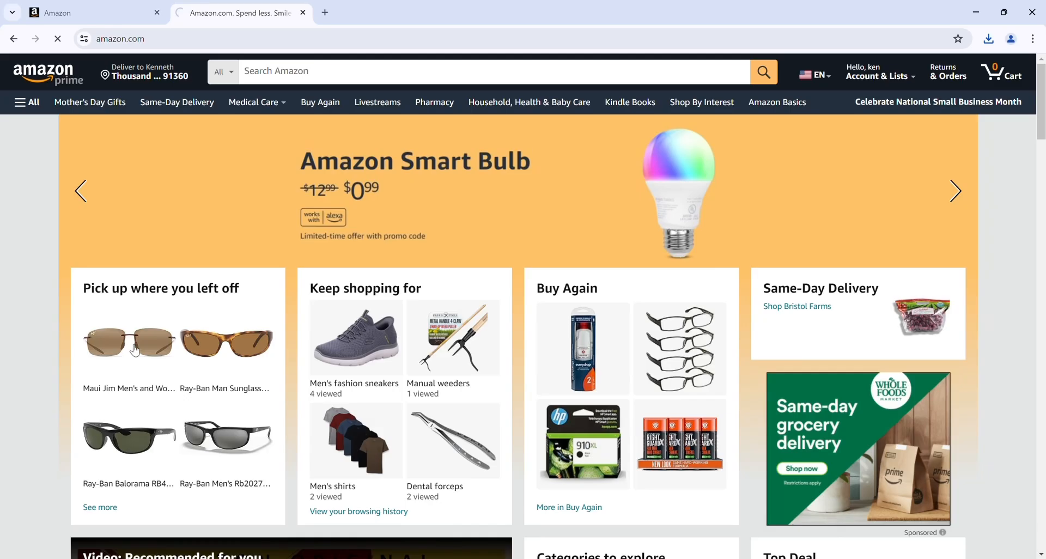
click(134, 350)
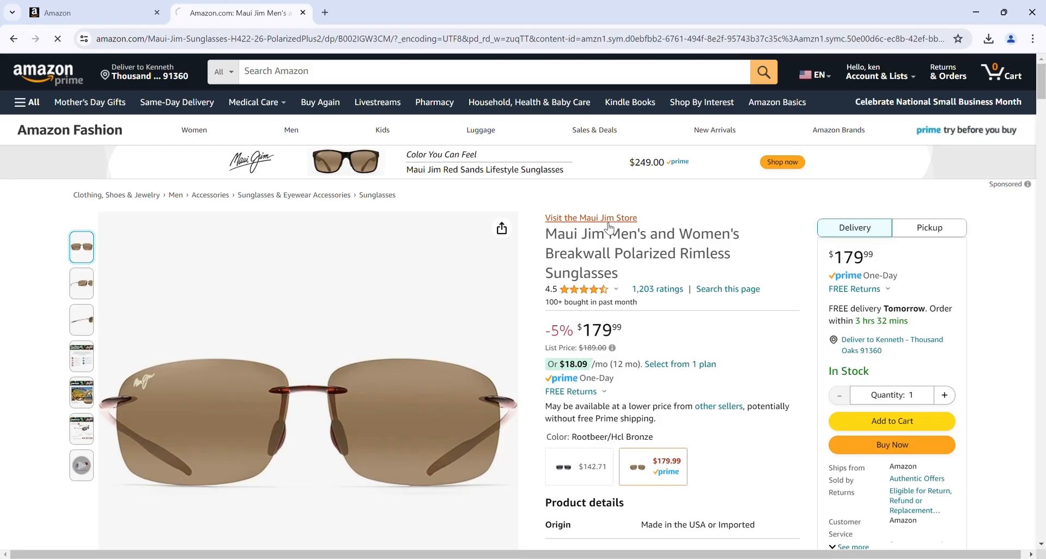
click(610, 228)
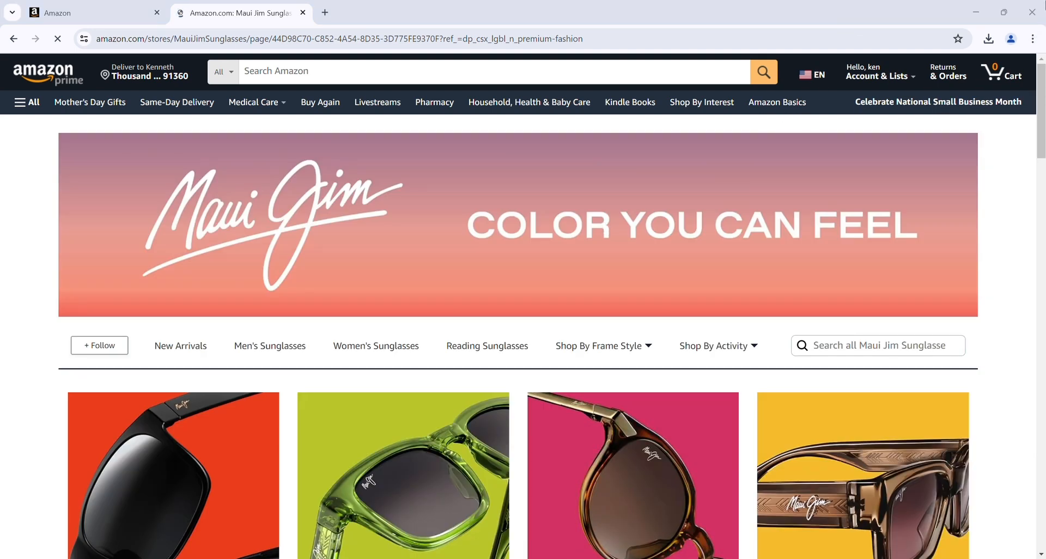
- Examine the Maui Jim storefront's sunglasses categories and the products on its New Arrivals page
scroll(523, 305, down, 6)
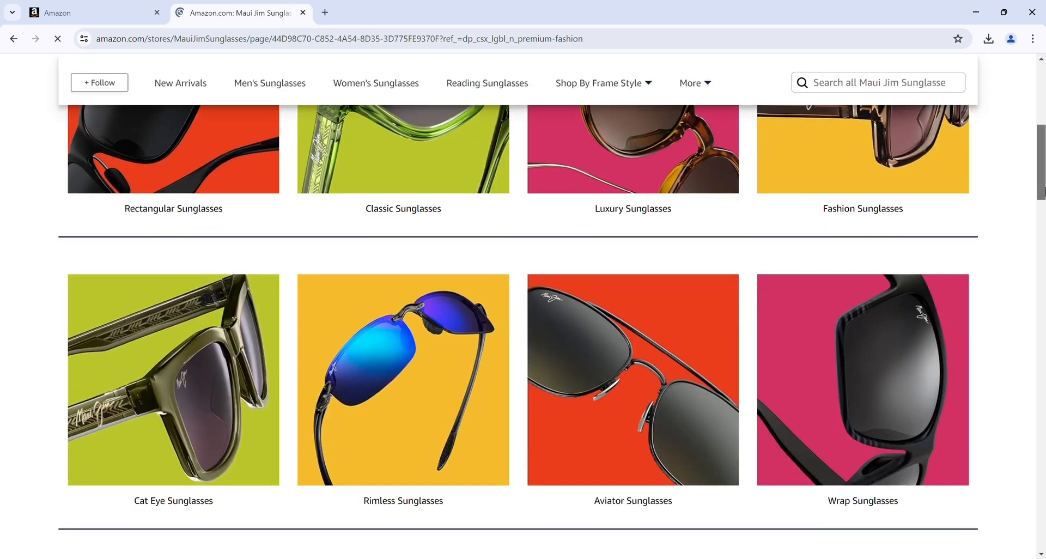
drag(1045, 191, 1022, 118)
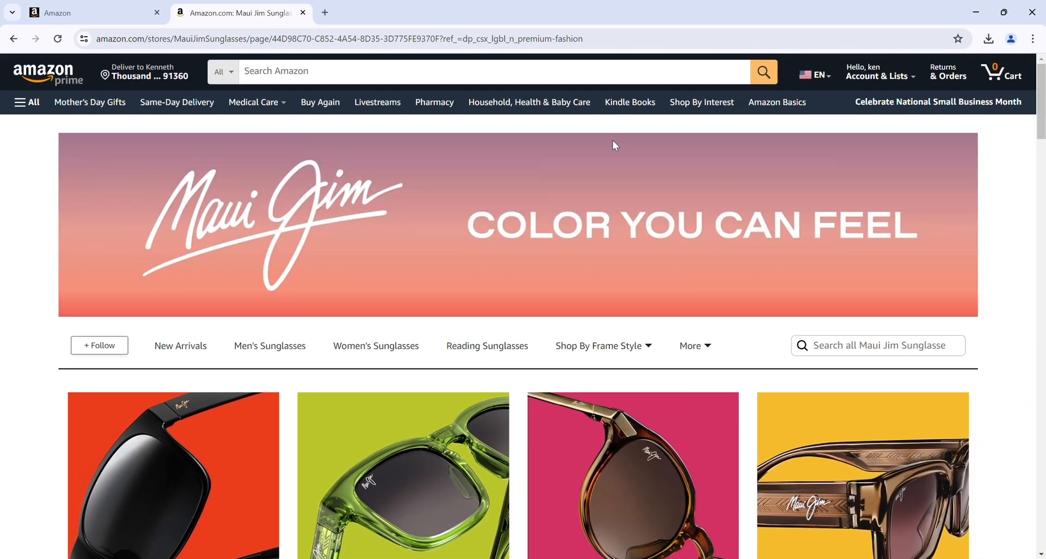
click(176, 354)
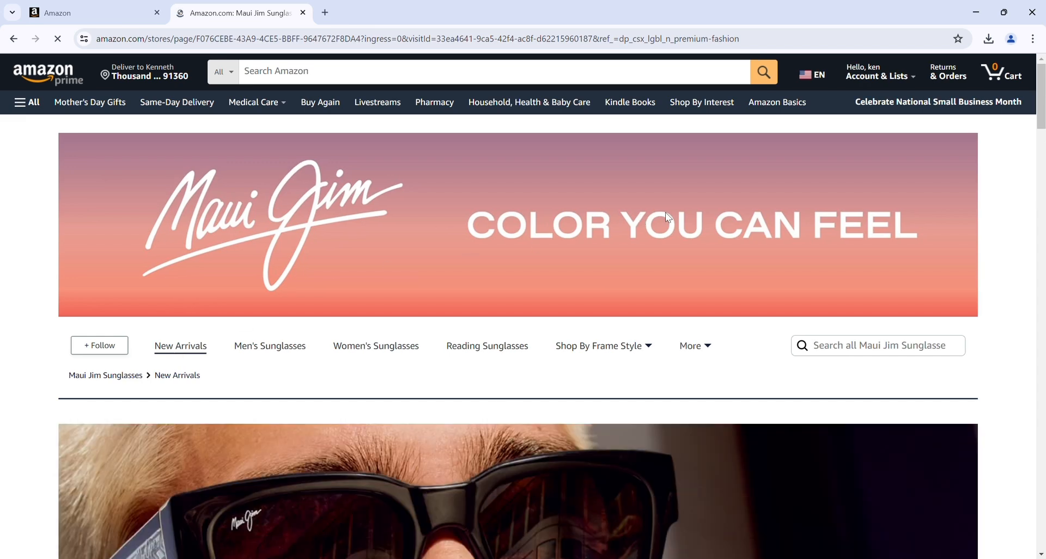
drag(1044, 108, 1043, 283)
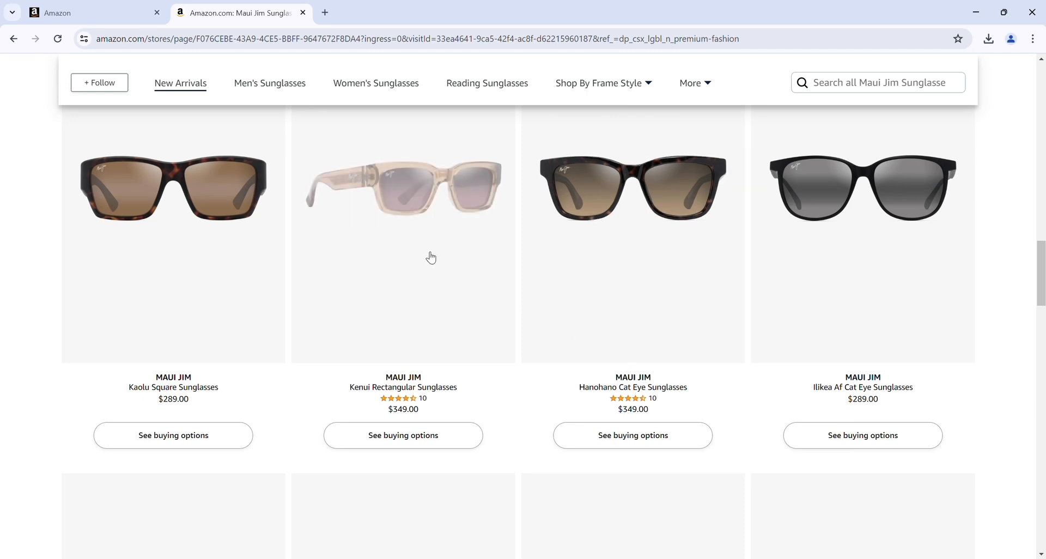
- Return to Seller Central and open the Brand Registry information page at its brand registration option
click(90, 12)
click(14, 68)
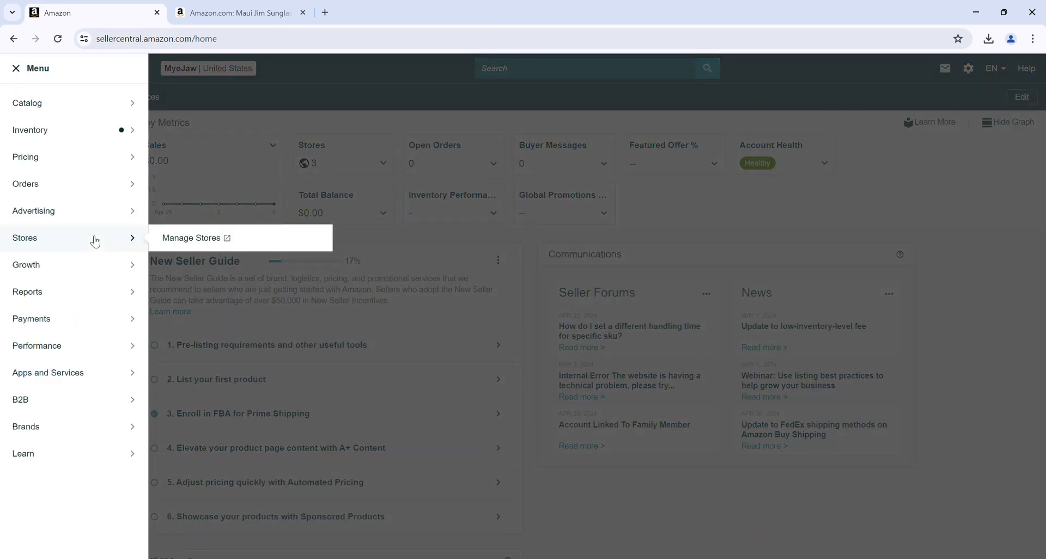
mouse_move(60, 423)
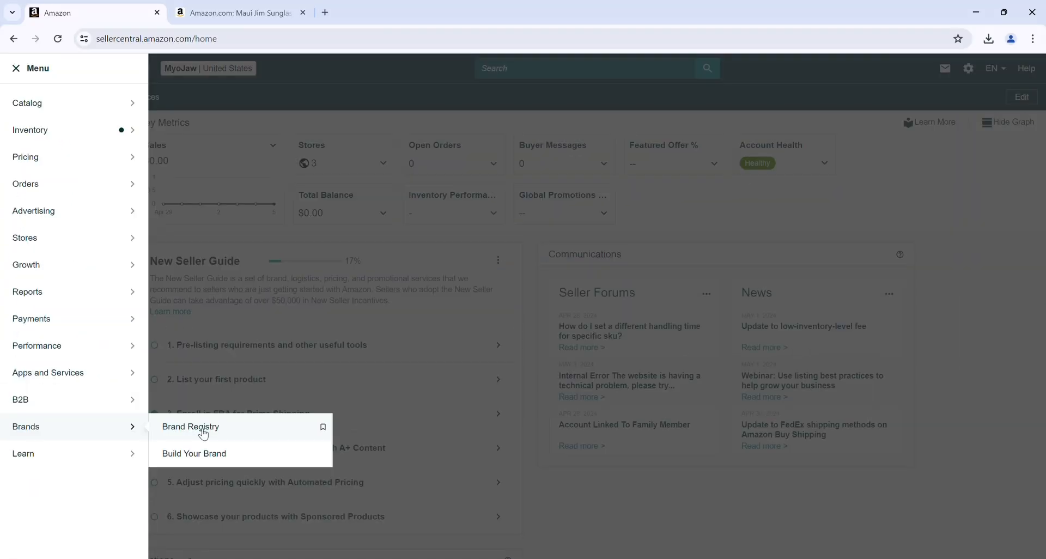
click(260, 427)
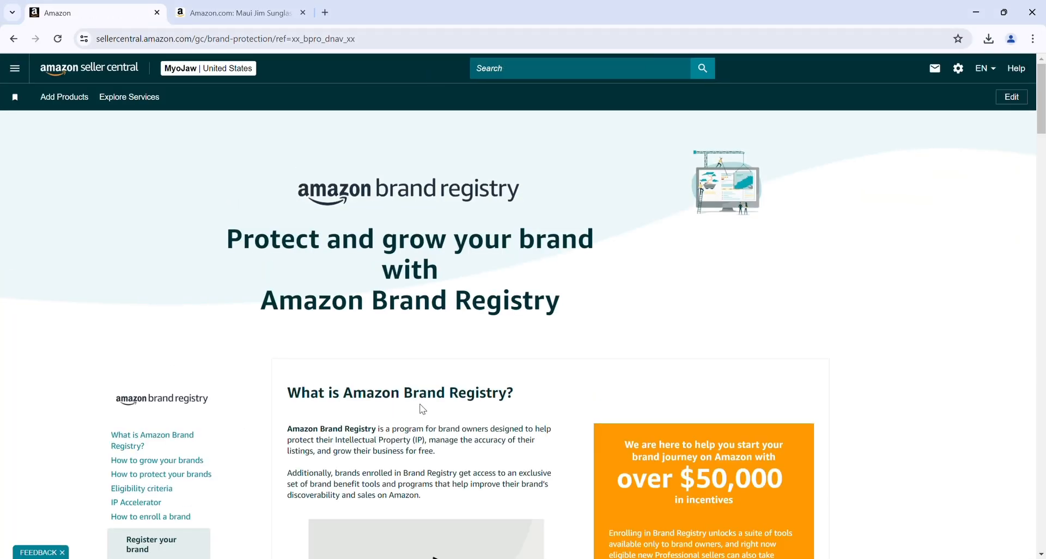
drag(1045, 126, 1045, 154)
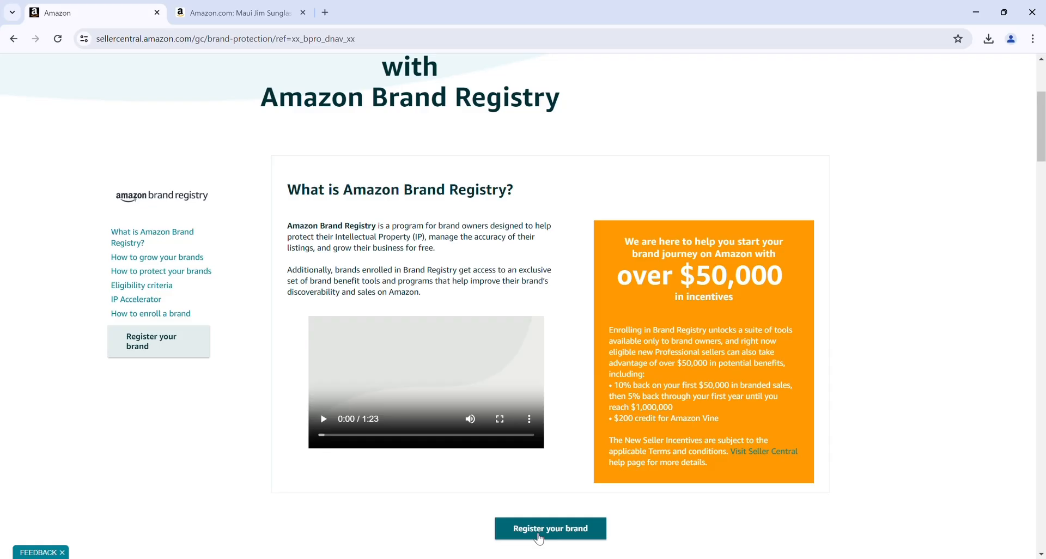
- Start registering the brand and accept the Amazon Brand Registry Terms of Use
click(539, 539)
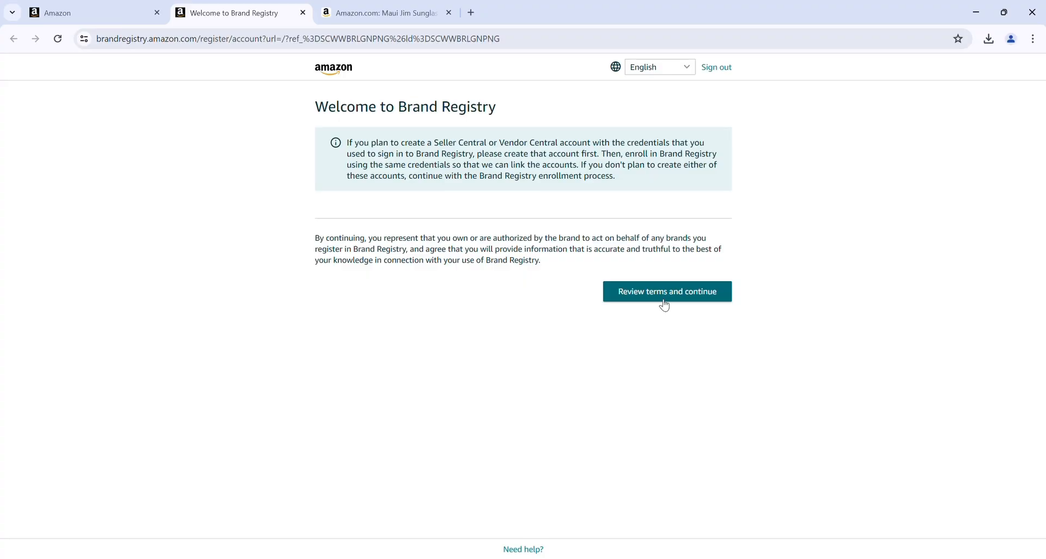
click(666, 304)
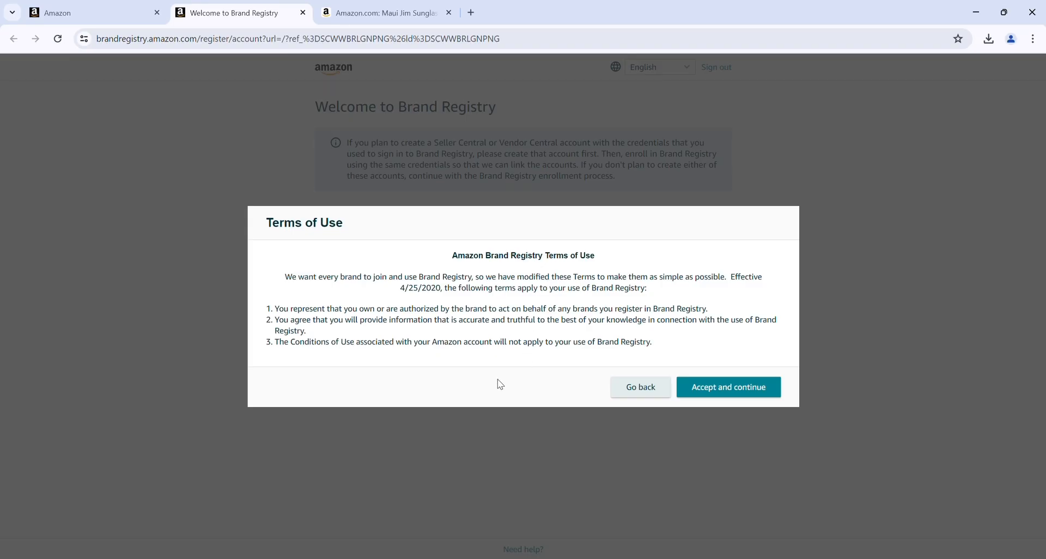
click(731, 386)
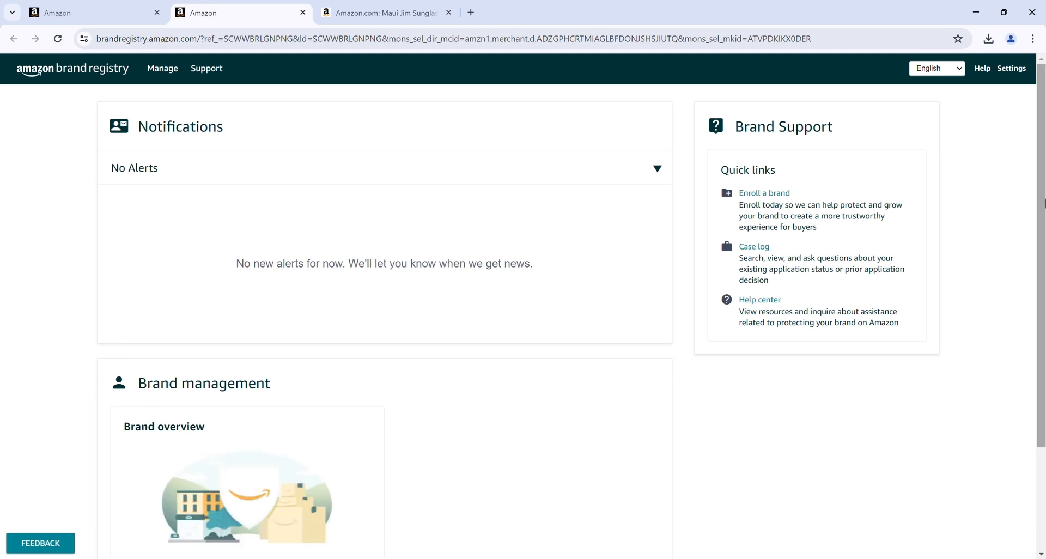
- Start enrolling a new brand using the option for a pending or registered trademark
scroll(725, 102, down, 3)
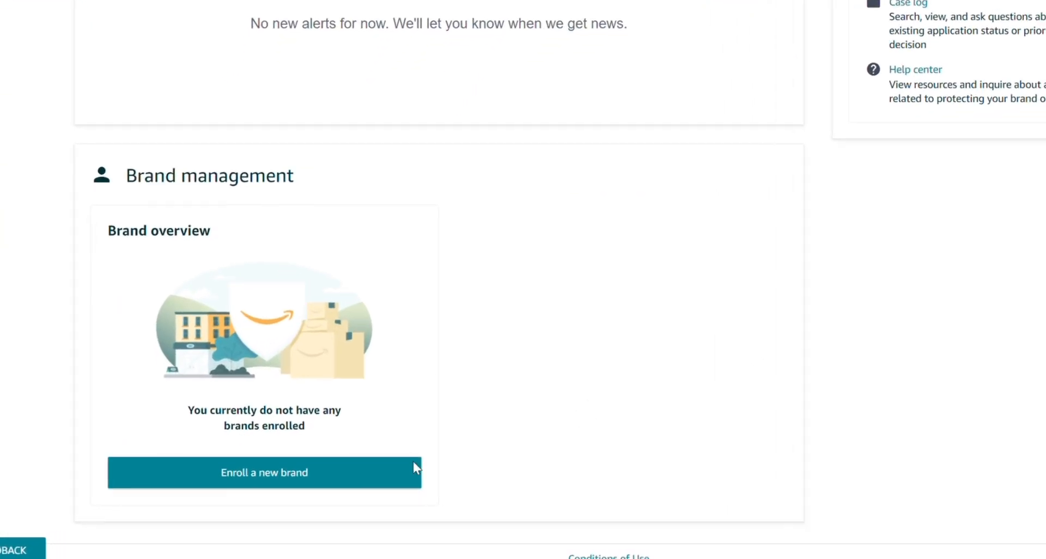
click(368, 463)
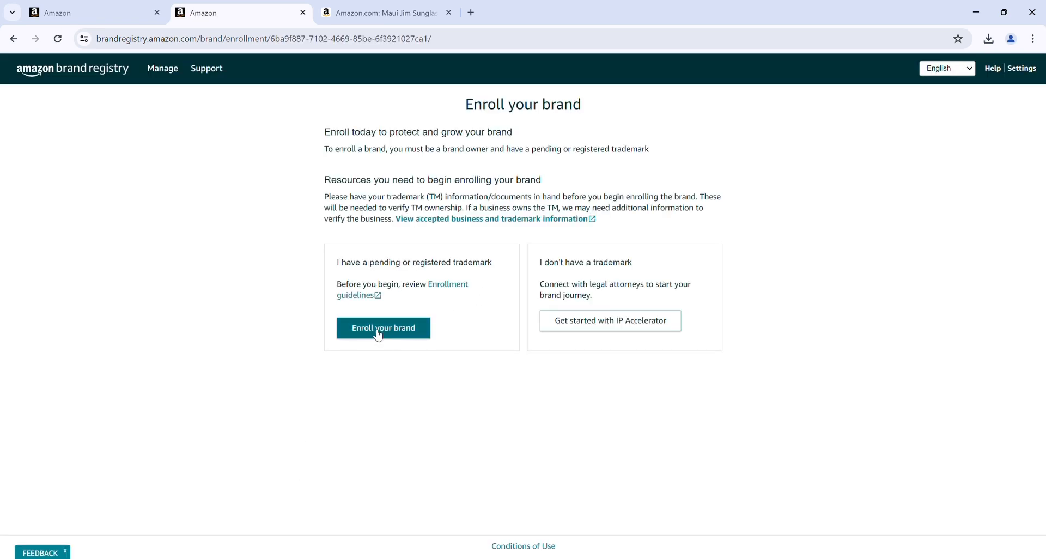
click(380, 330)
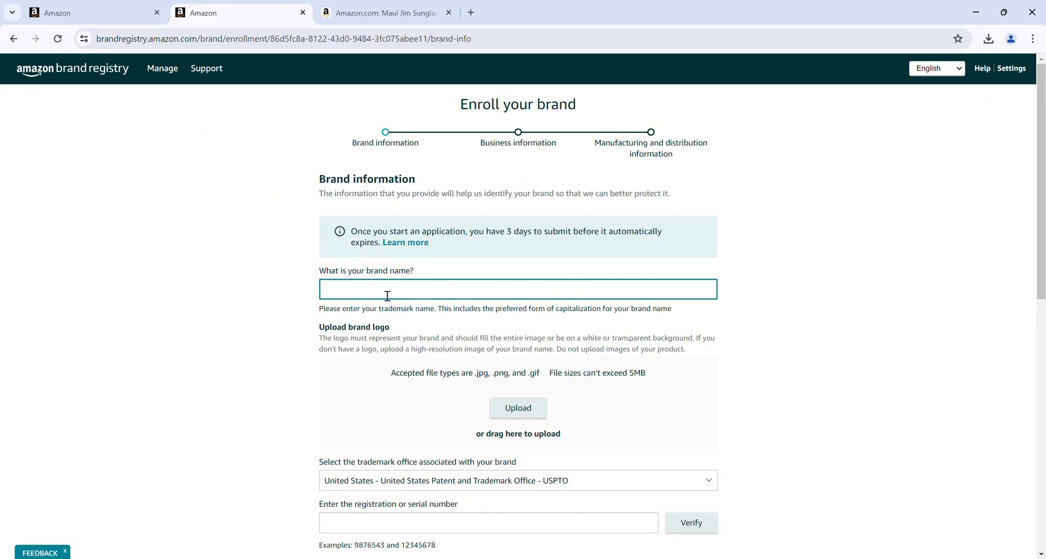
- Enter MYOJAW as the brand name and upload the MYOJAW logo image as the brand logo
text(MYOJAW)
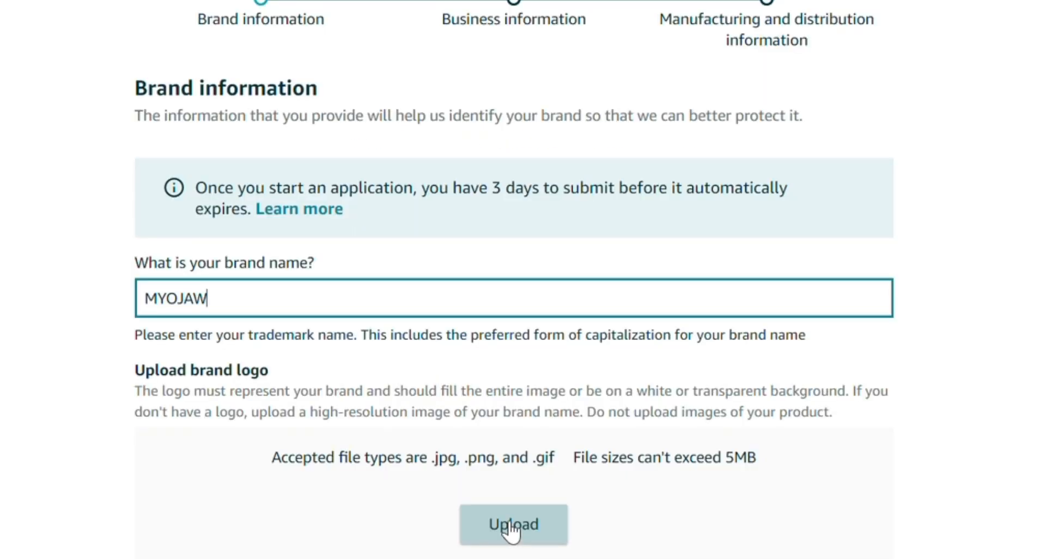
scroll(514, 305, down, 3)
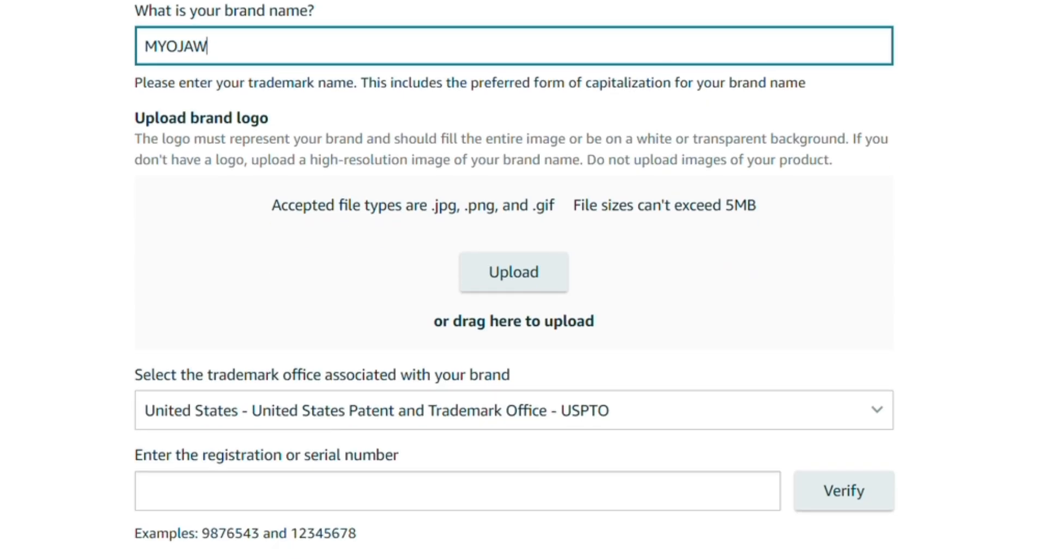
click(924, 306)
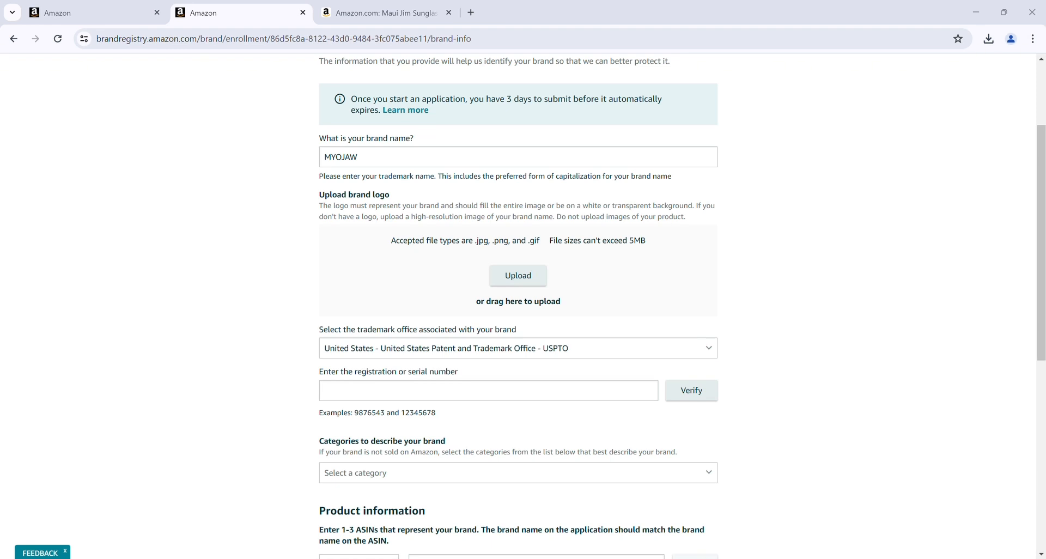
click(505, 284)
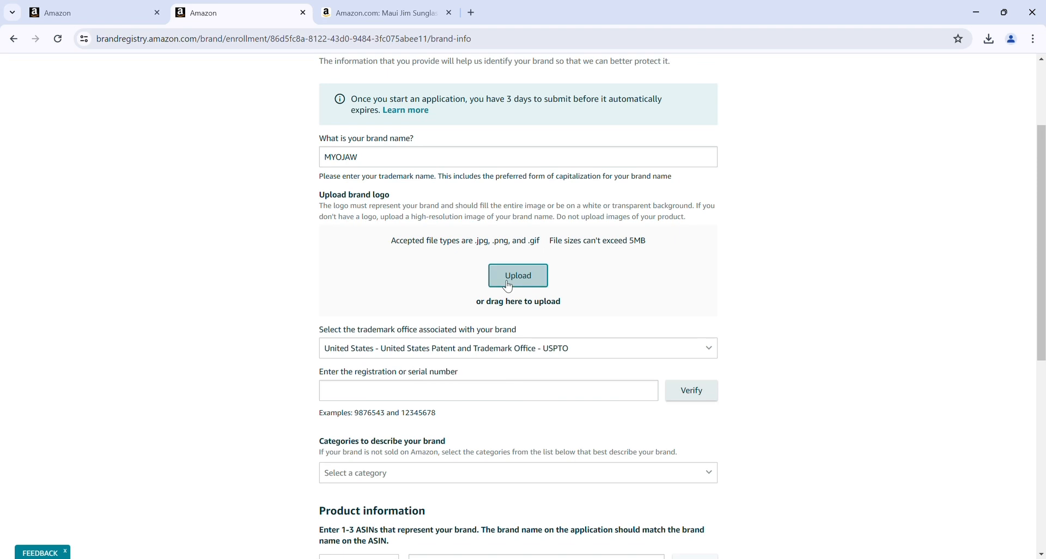
double_click(172, 121)
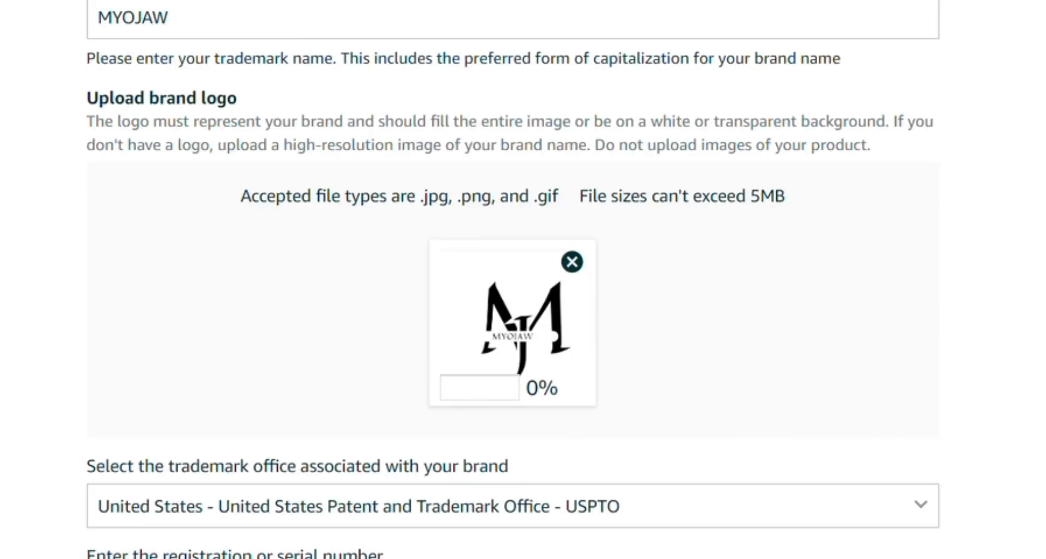
- Fill in the brand's trademark serial number for the USPTO office and verify it
drag(1041, 266, 1045, 366)
click(573, 209)
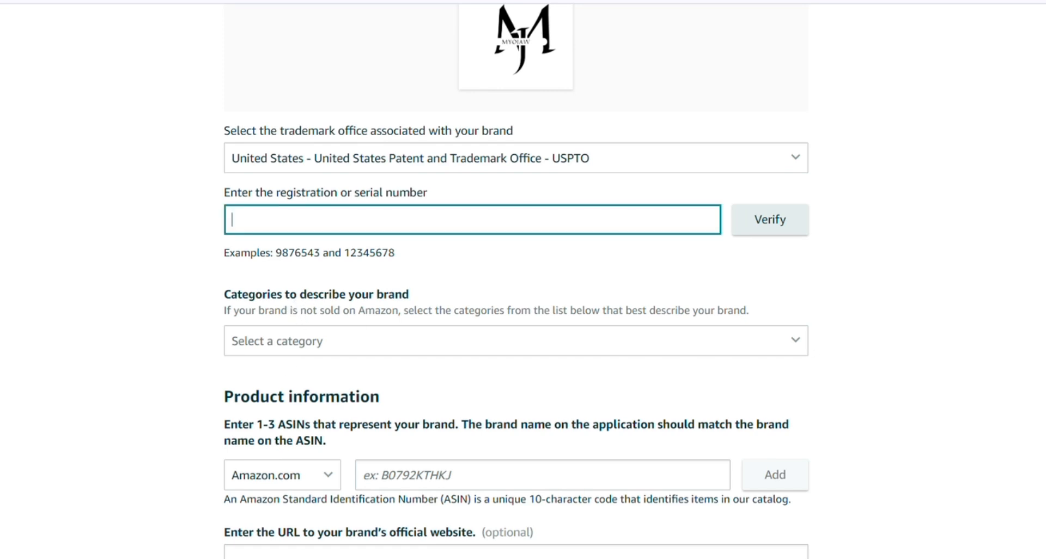
key(ctrl+v)
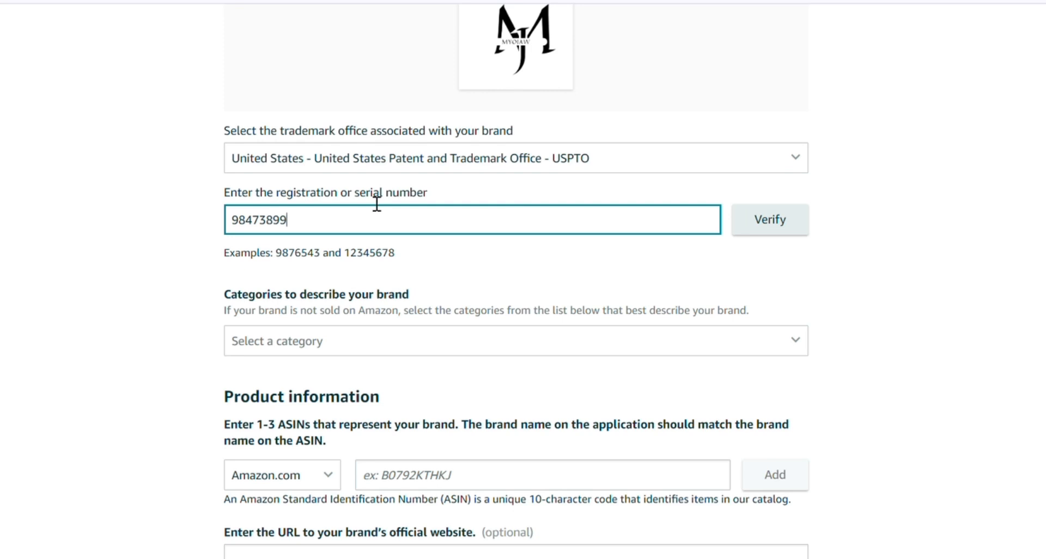
click(756, 232)
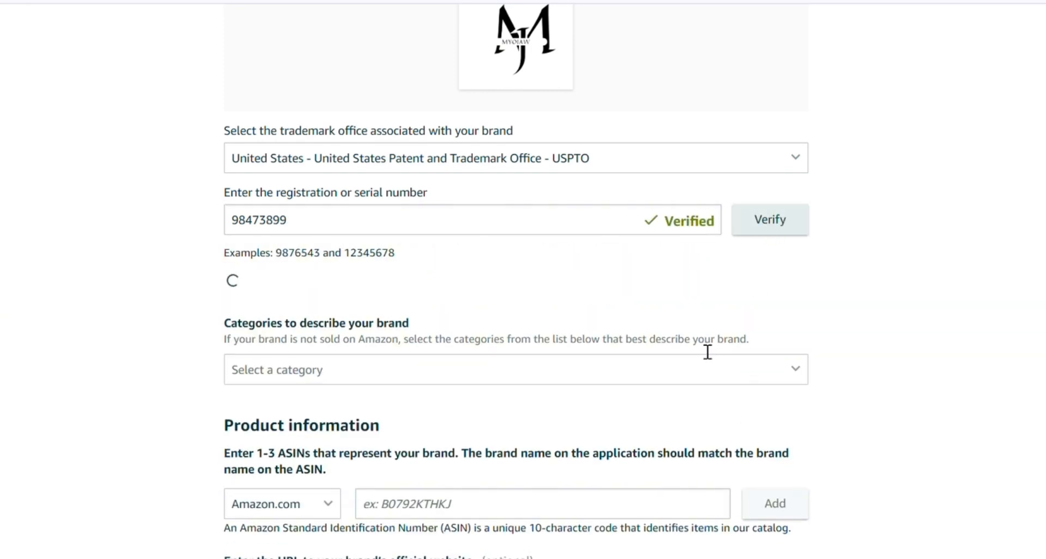
- Declare ownership of the trademark and upload myojaa.png as the proof of trademark ownership
click(649, 370)
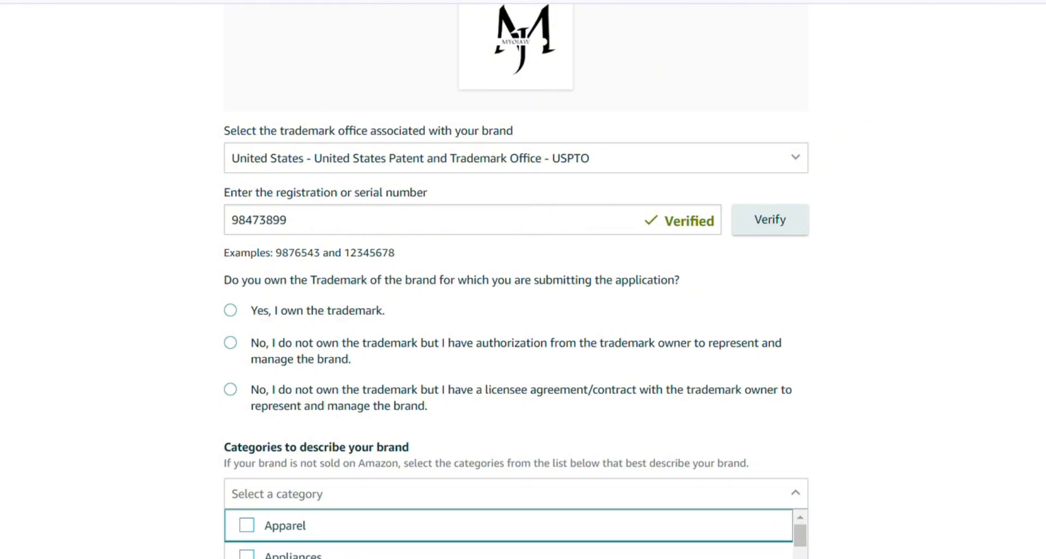
scroll(516, 280, down, 5)
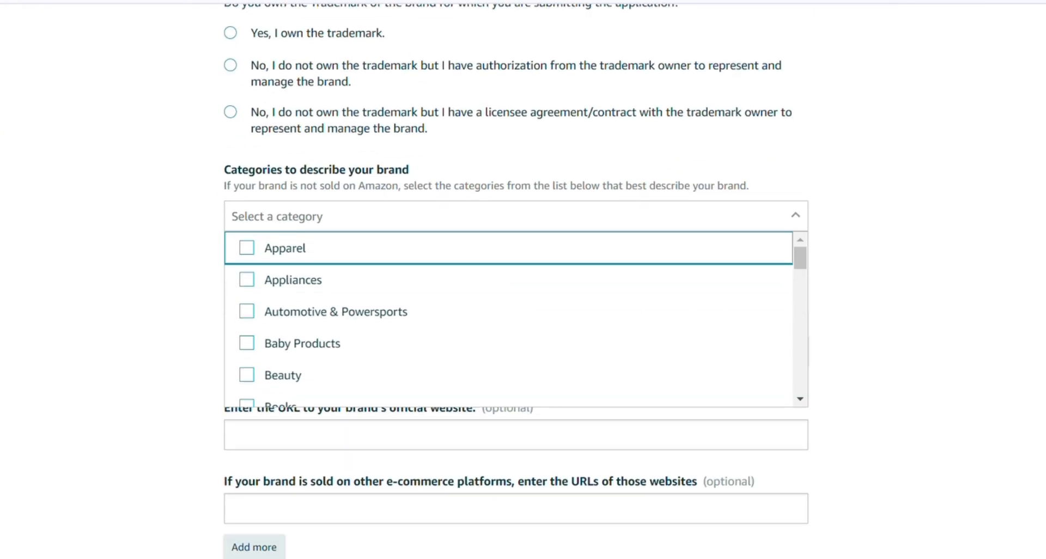
scroll(582, 198, up, 2)
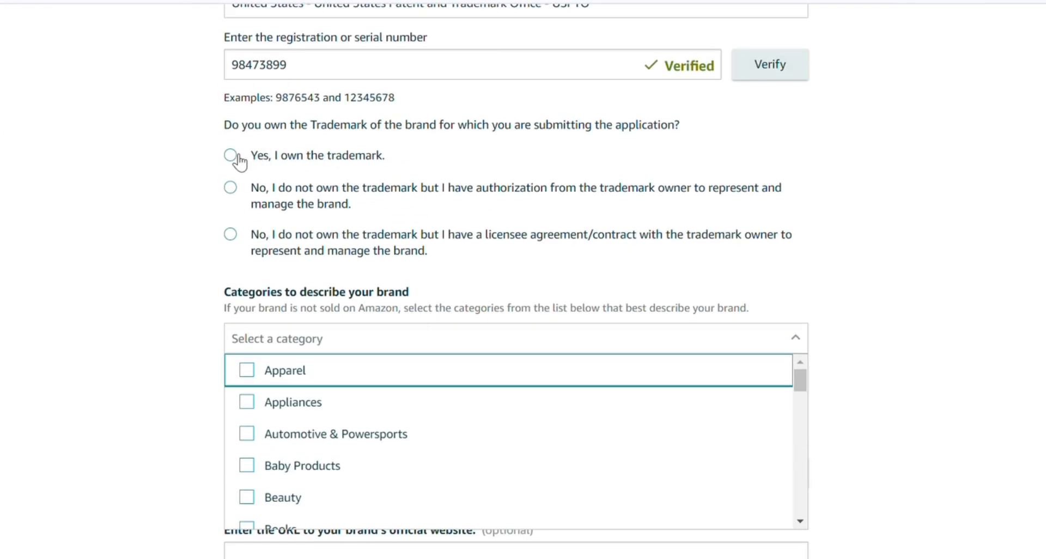
click(238, 158)
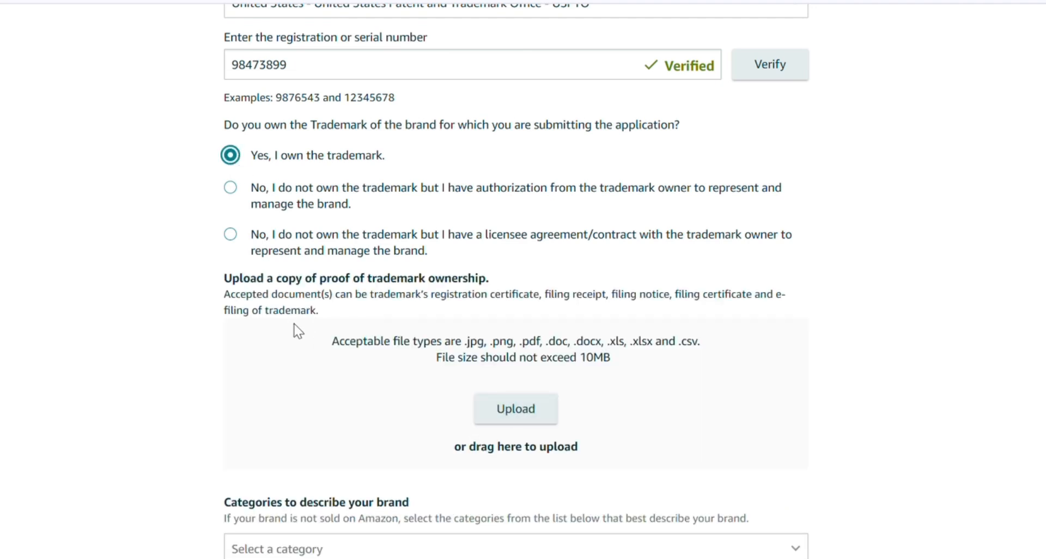
click(507, 417)
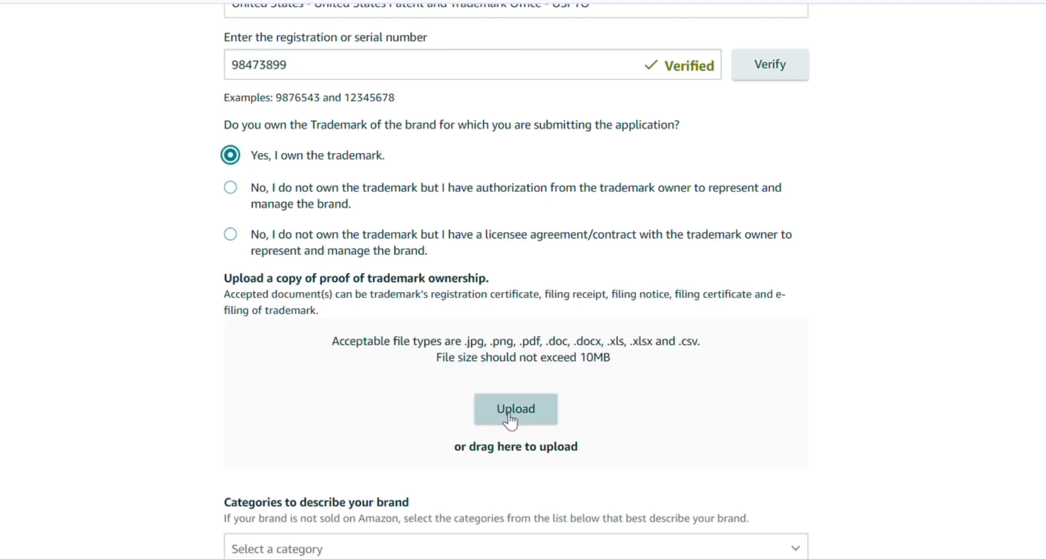
click(511, 421)
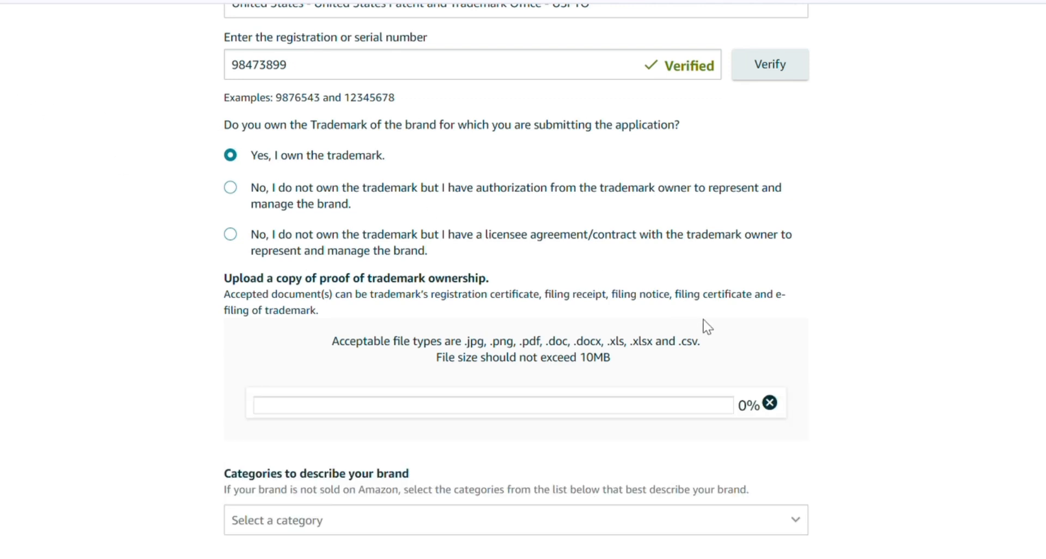
scroll(806, 222, down, 5)
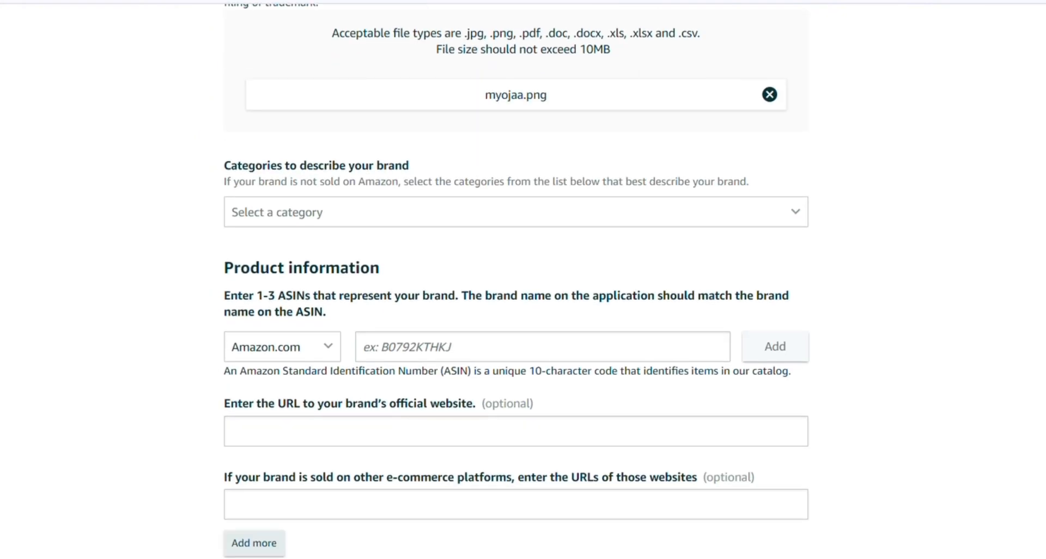
- Choose Health & Personal Care as the category that describes the brand
click(806, 223)
click(793, 212)
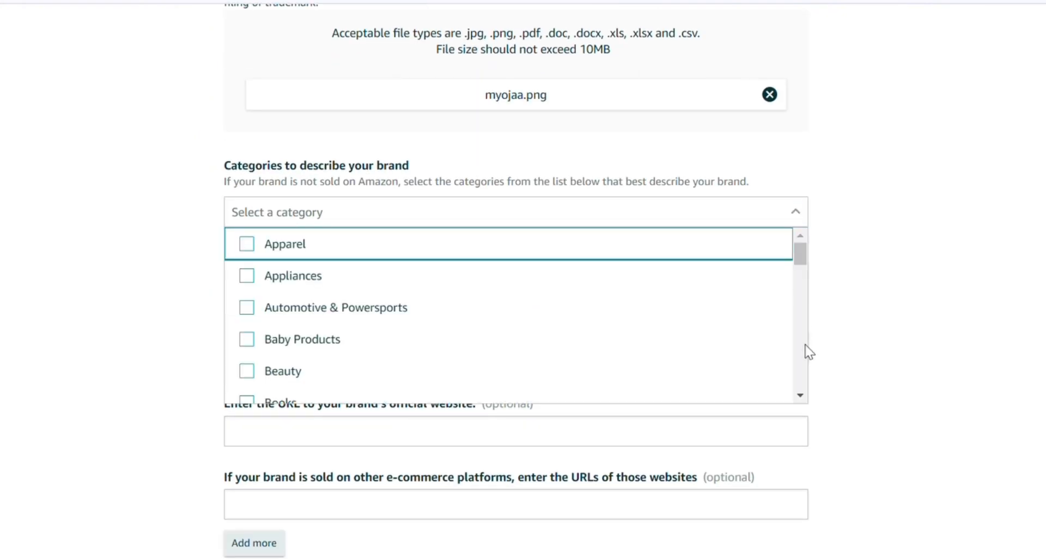
scroll(801, 357, down, 3)
scroll(805, 363, down, 3)
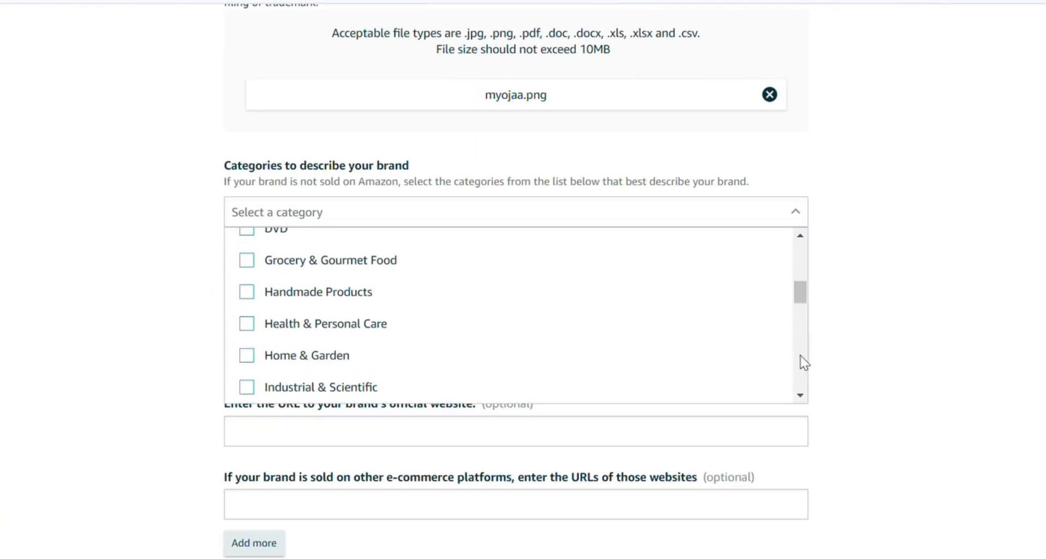
click(257, 320)
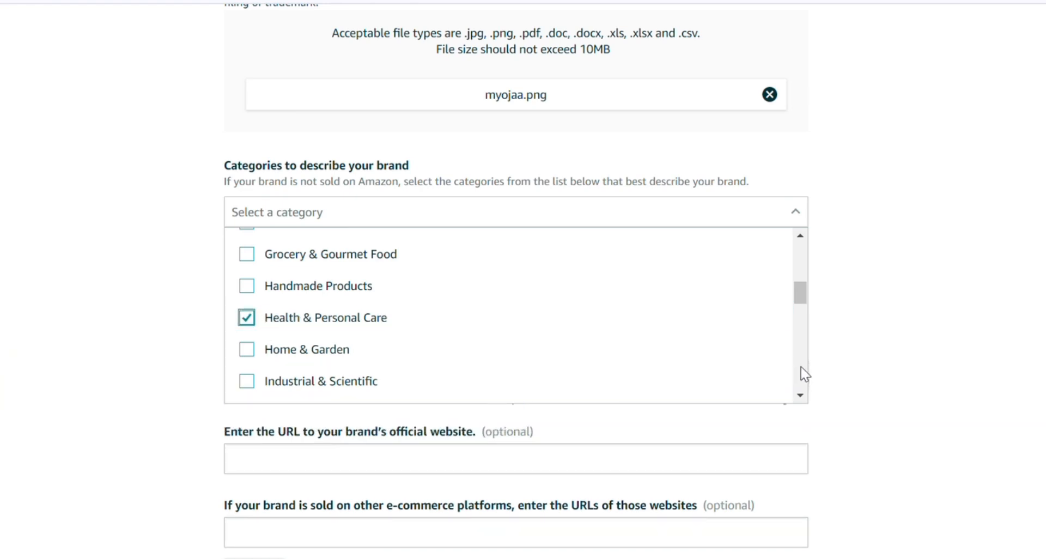
- Look through the rest of the category list for other categories that suit the brand, and close the list
scroll(803, 374, down, 3)
scroll(805, 375, down, 3)
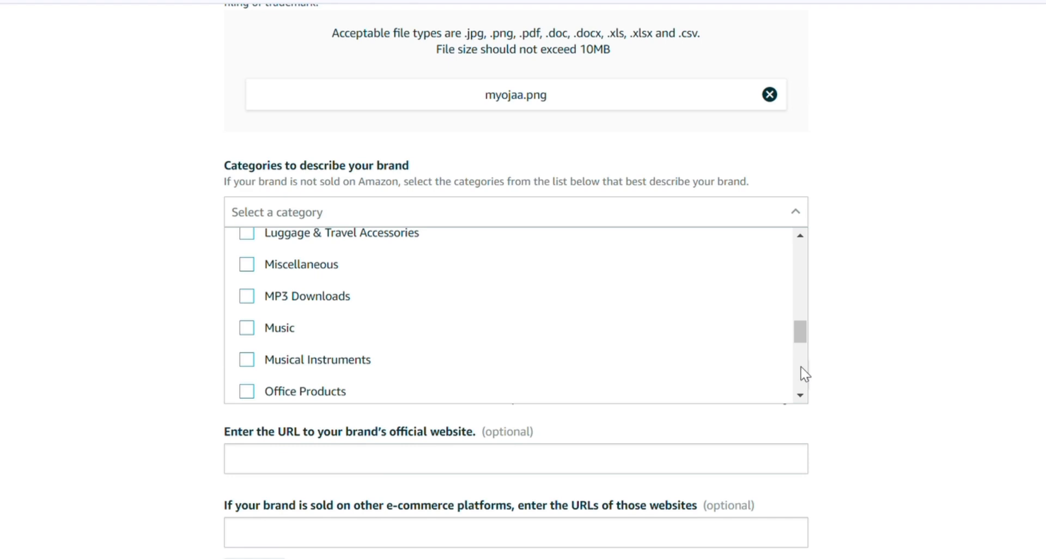
scroll(804, 374, down, 6)
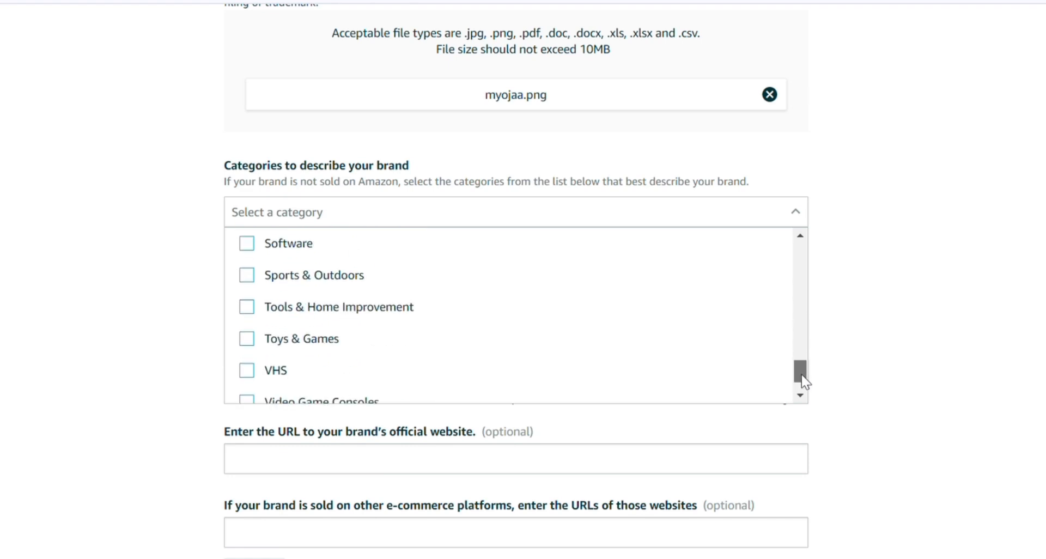
scroll(804, 345, up, 3)
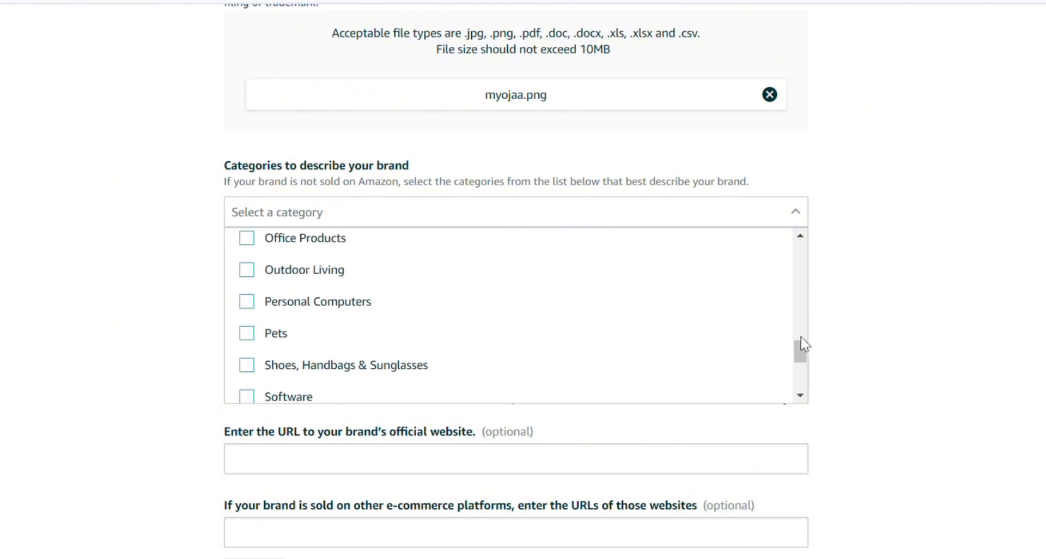
scroll(802, 344, up, 3)
scroll(801, 370, down, 3)
scroll(804, 310, up, 3)
scroll(803, 310, up, 3)
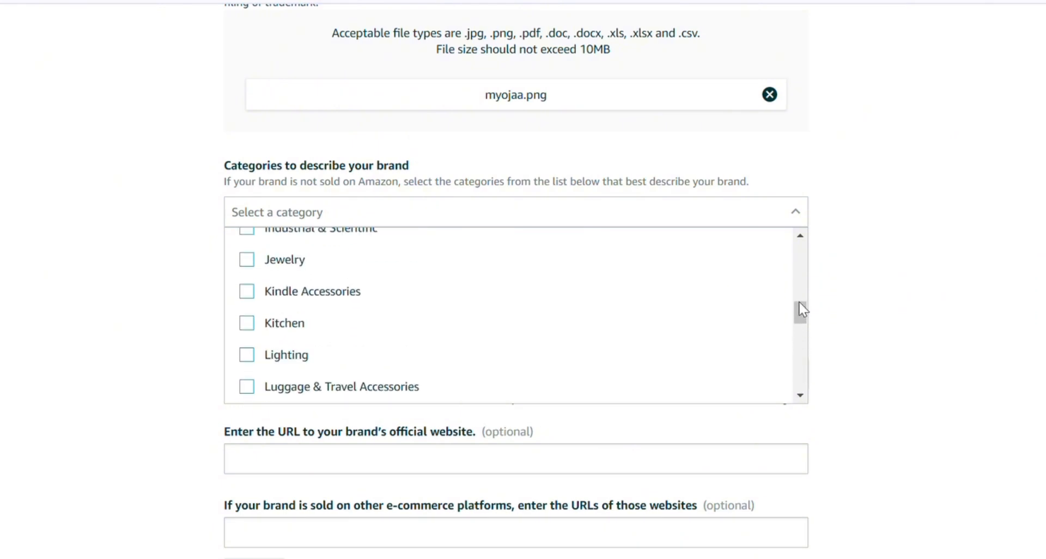
scroll(806, 273, up, 3)
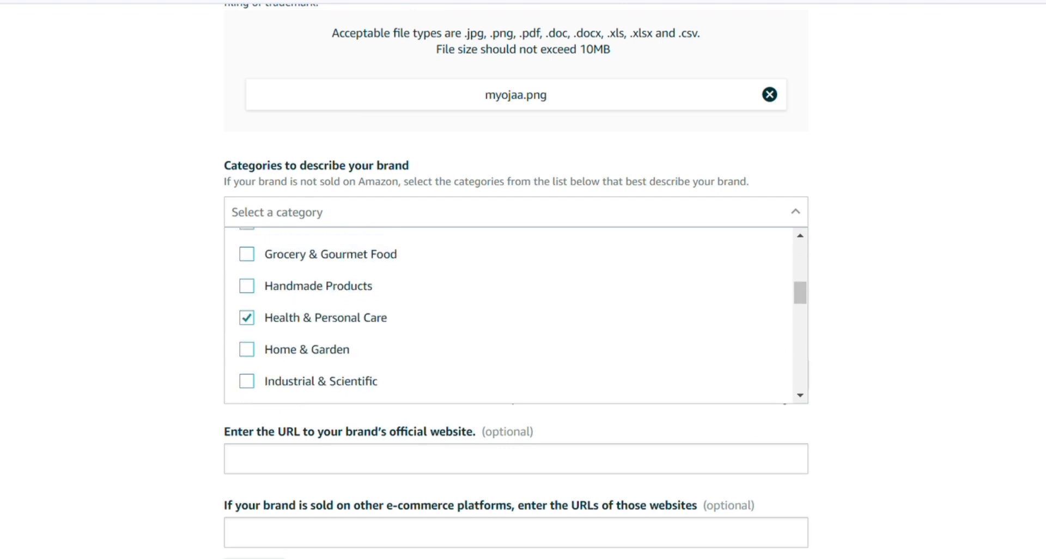
key(Escape)
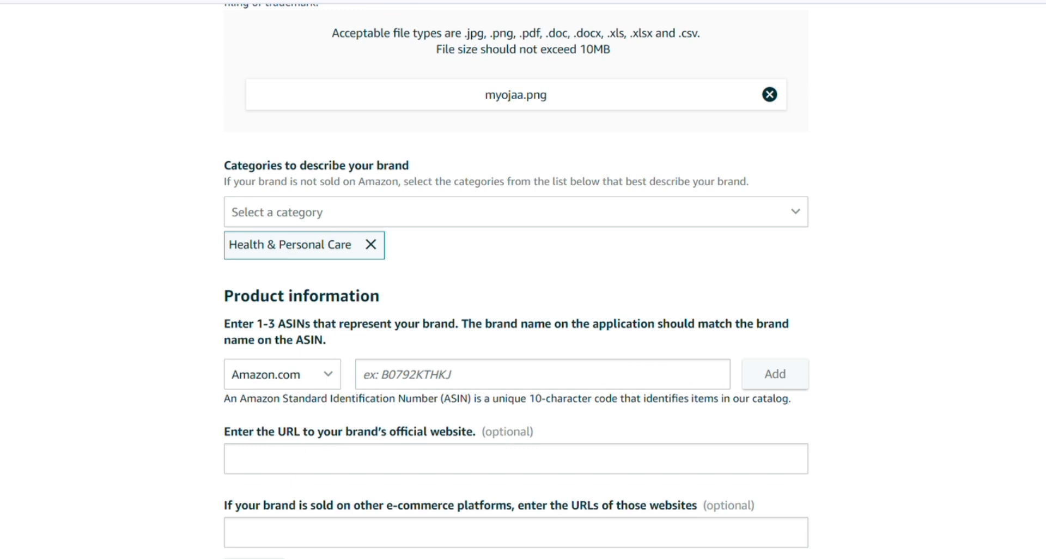
- Upload the two MYOJAW product photos as product images, leaving the ASIN and website fields empty, and continue to the business information
click(610, 388)
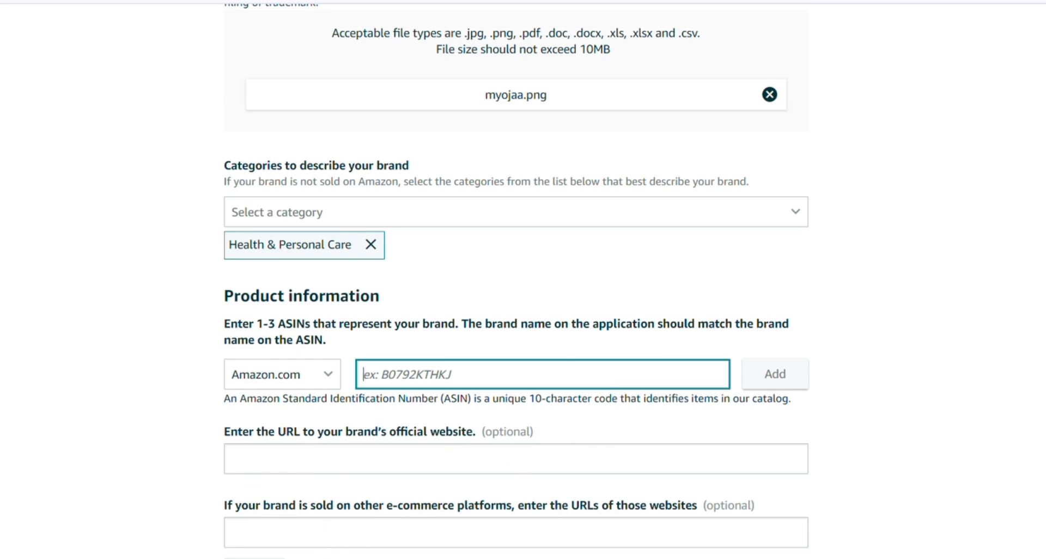
click(518, 541)
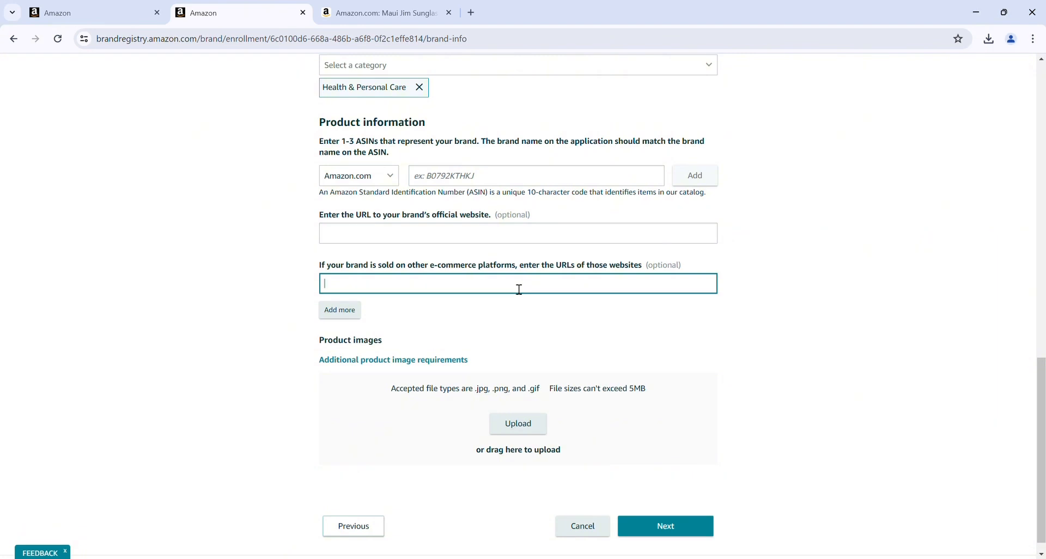
click(518, 432)
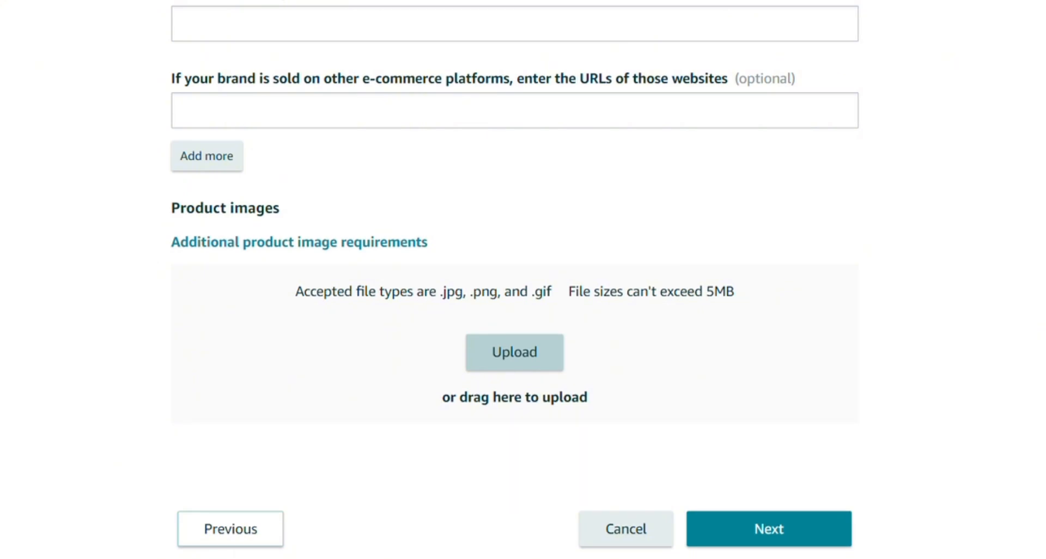
click(514, 352)
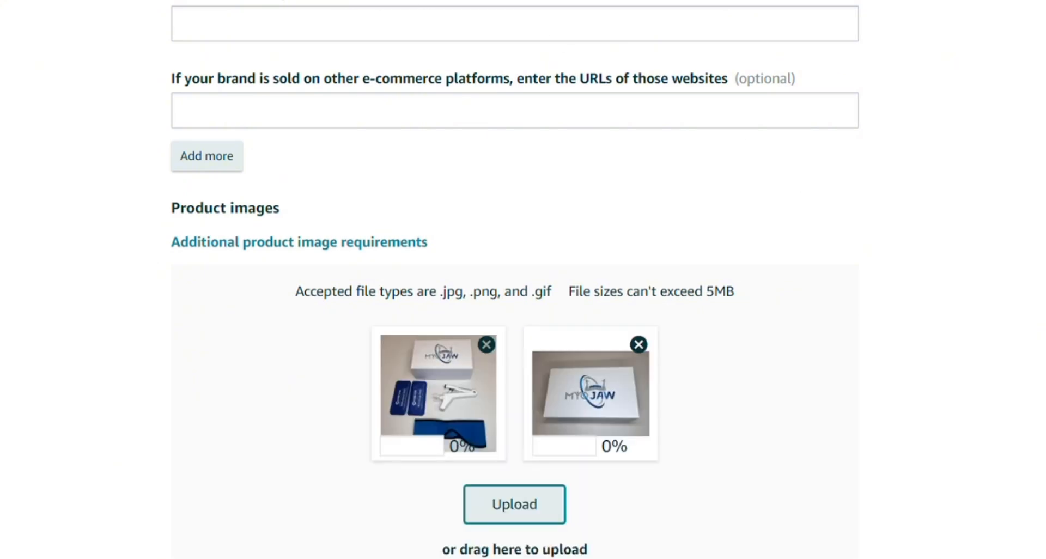
scroll(515, 353, down, 2)
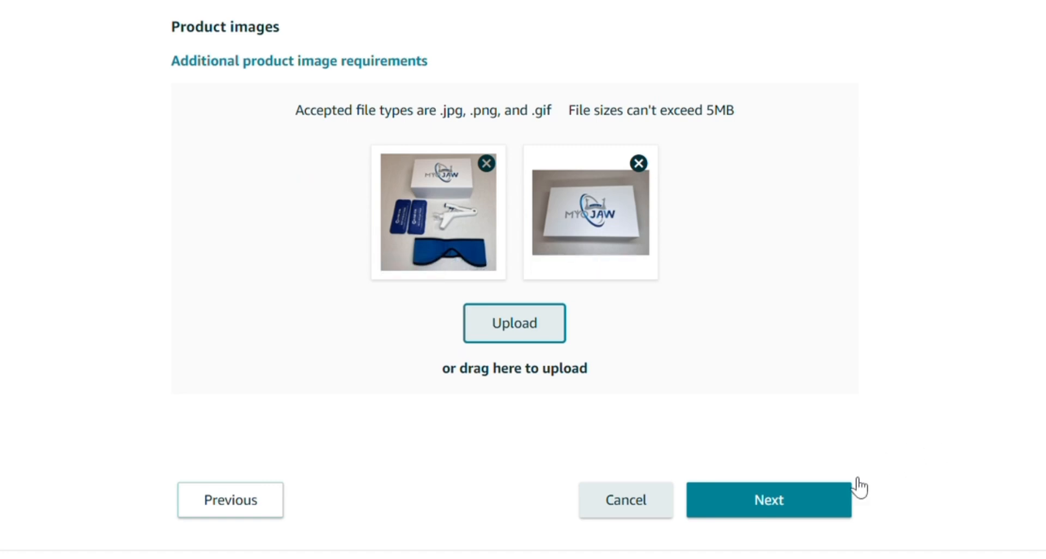
click(780, 500)
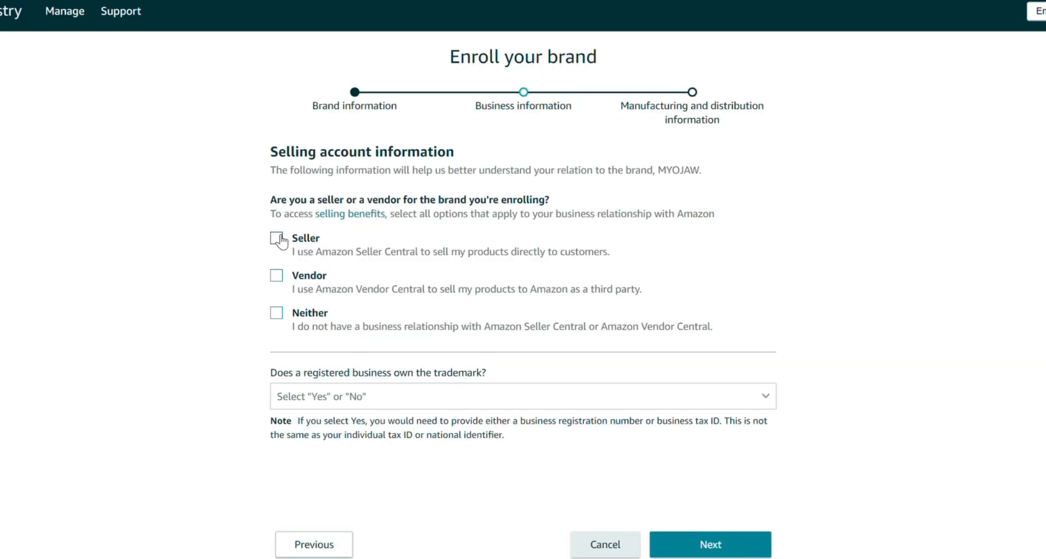
- Declare a Seller relationship with the listed MyoJaw selling account, answer No to registered business ownership of the trademark, and continue
click(278, 238)
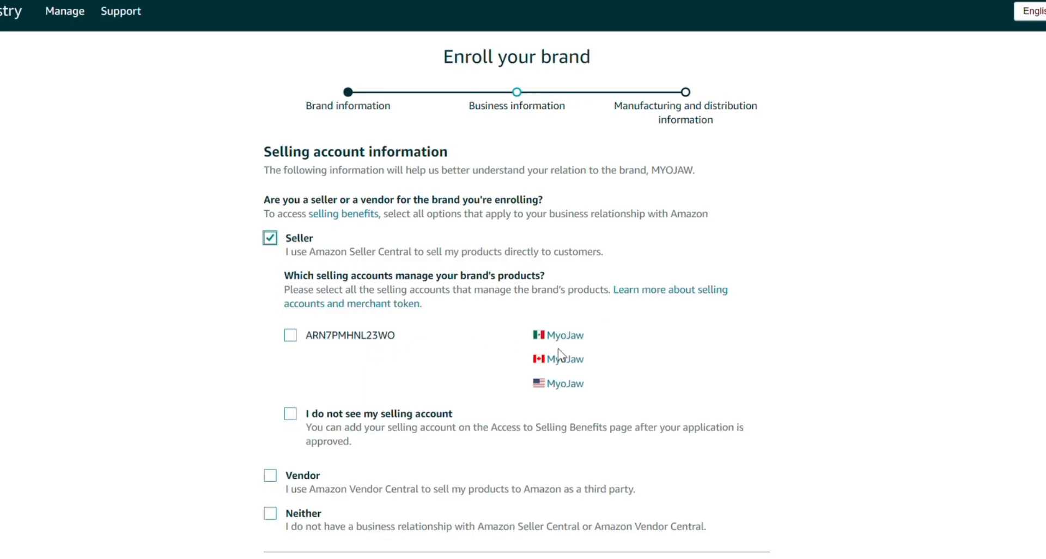
click(290, 335)
scroll(523, 280, down, 3)
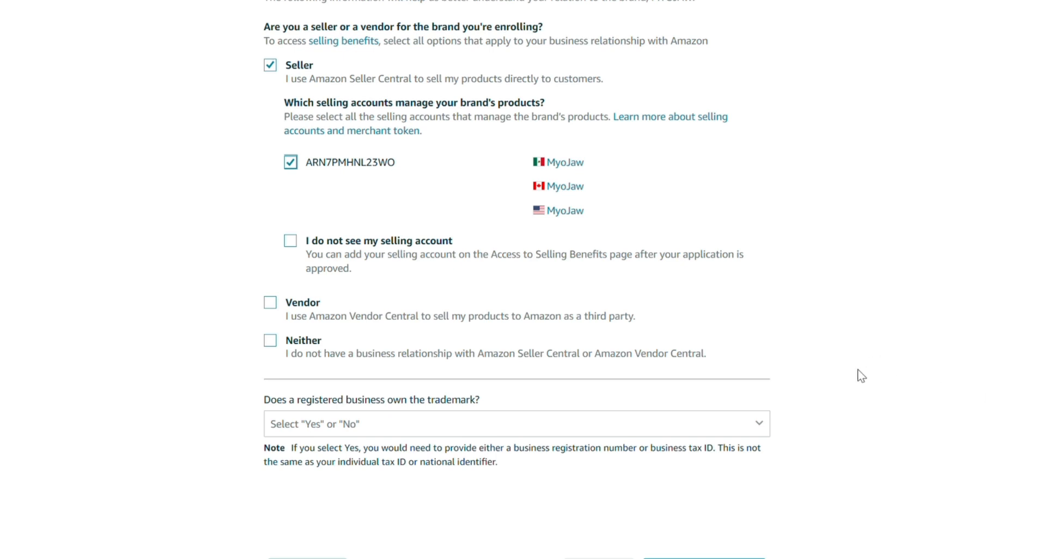
click(756, 433)
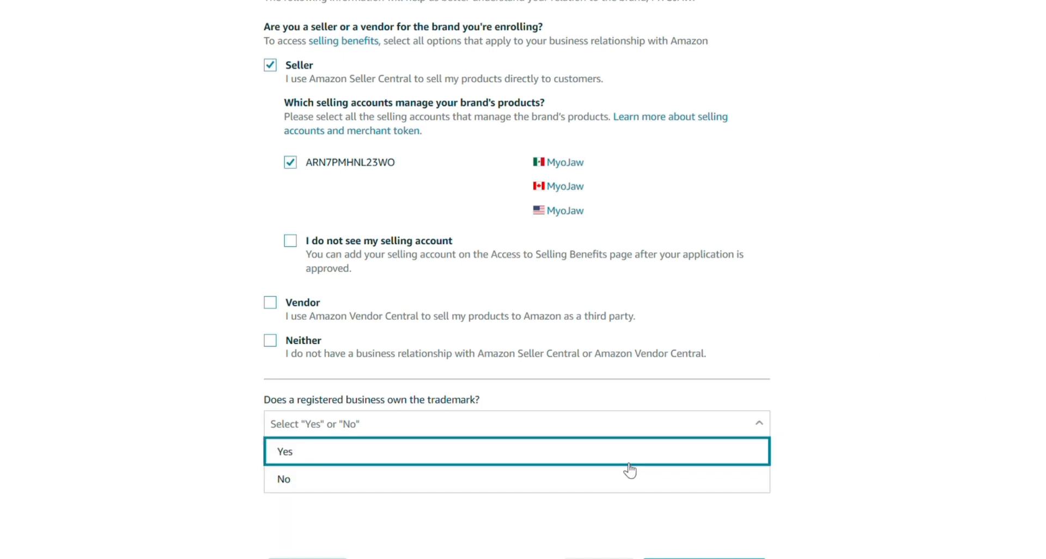
click(543, 488)
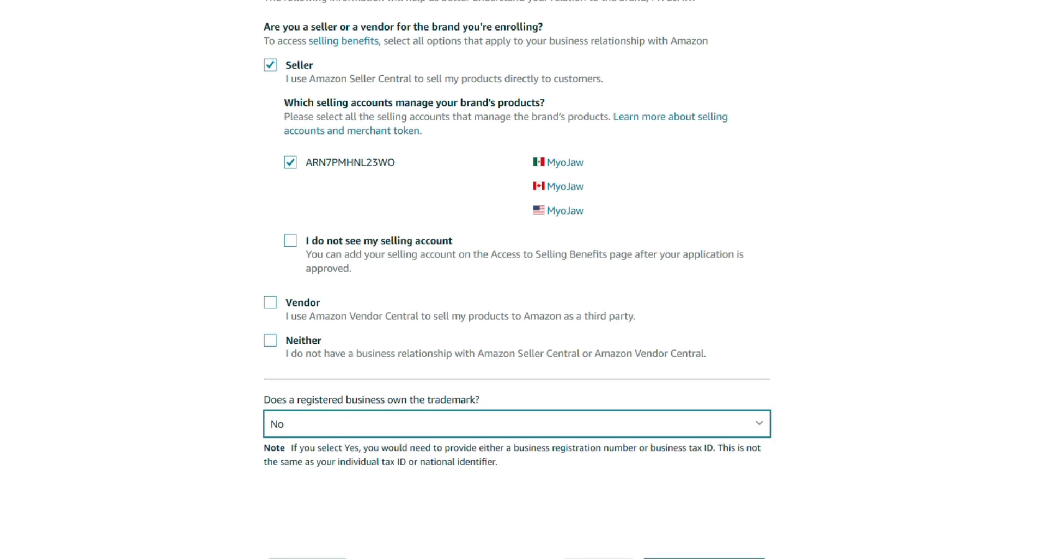
click(703, 558)
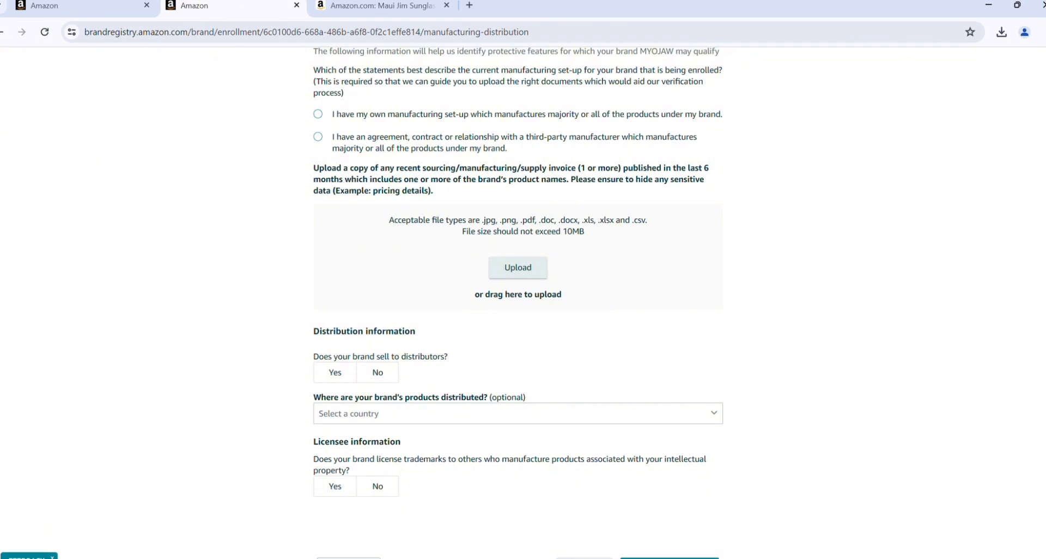
- Declare an own manufacturing set-up for the brand and upload Invoice # 1 (1).pdf as the recent supply invoice
scroll(933, 231, up, 3)
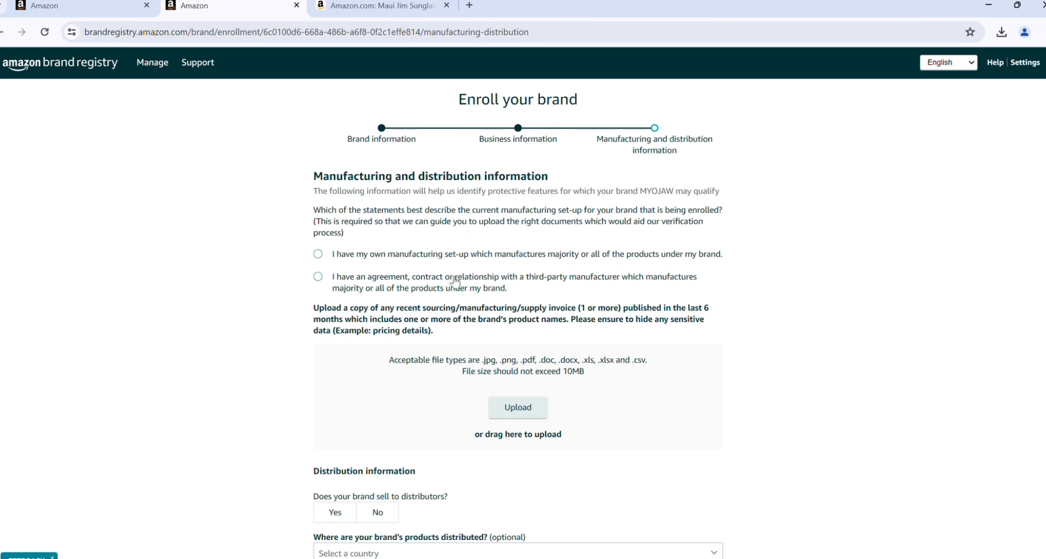
click(319, 254)
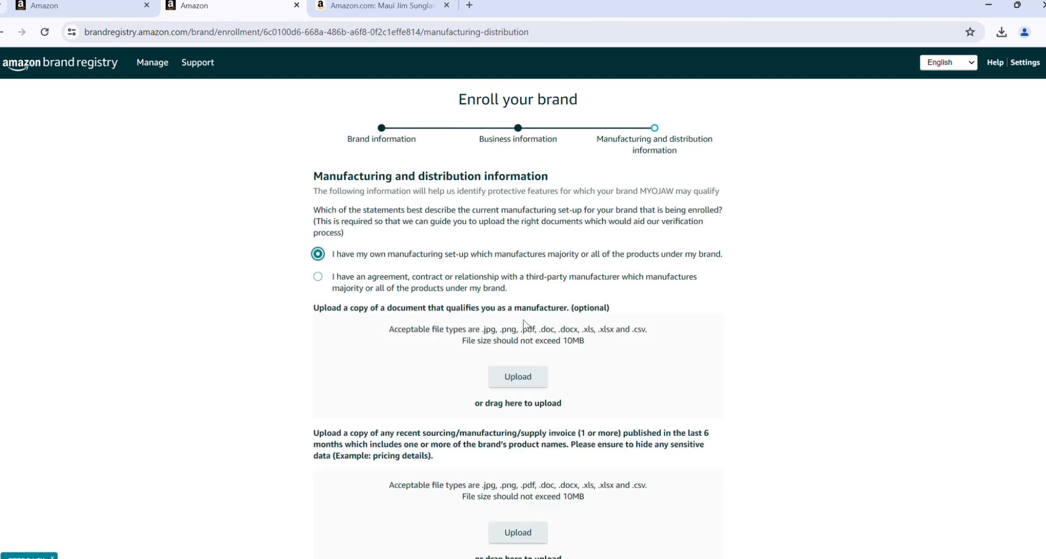
scroll(747, 306, down, 4)
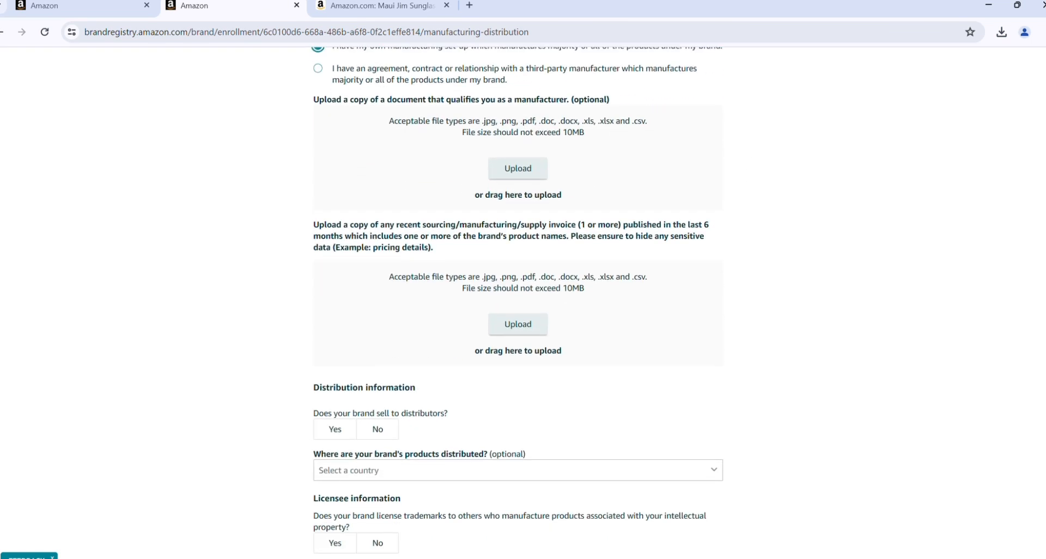
scroll(513, 331, down, 1)
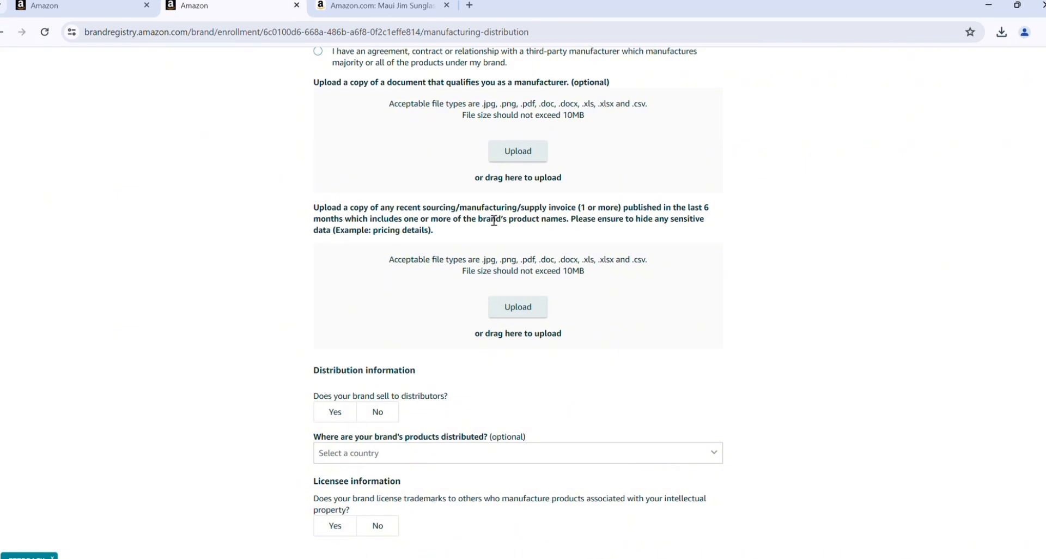
click(525, 313)
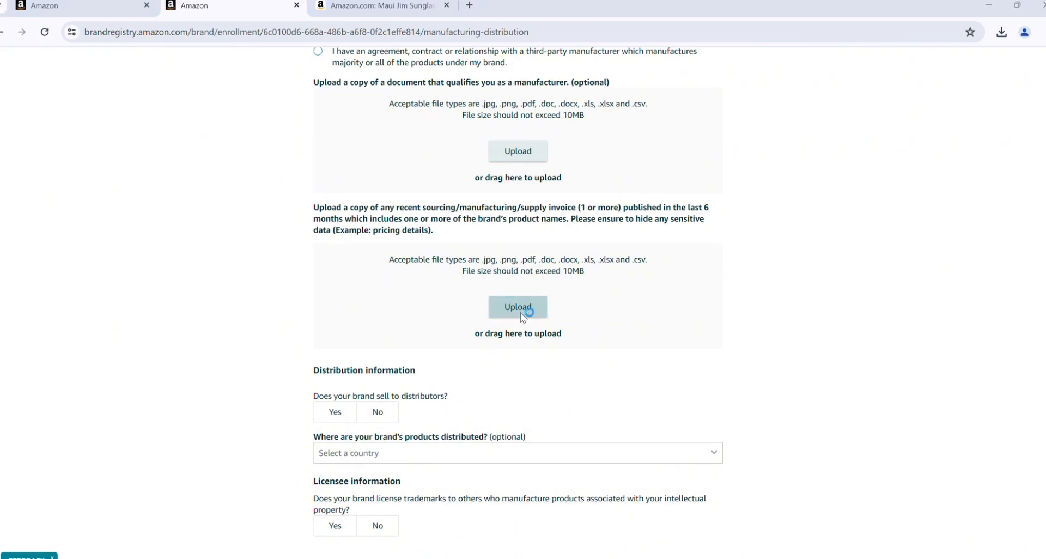
double_click(209, 136)
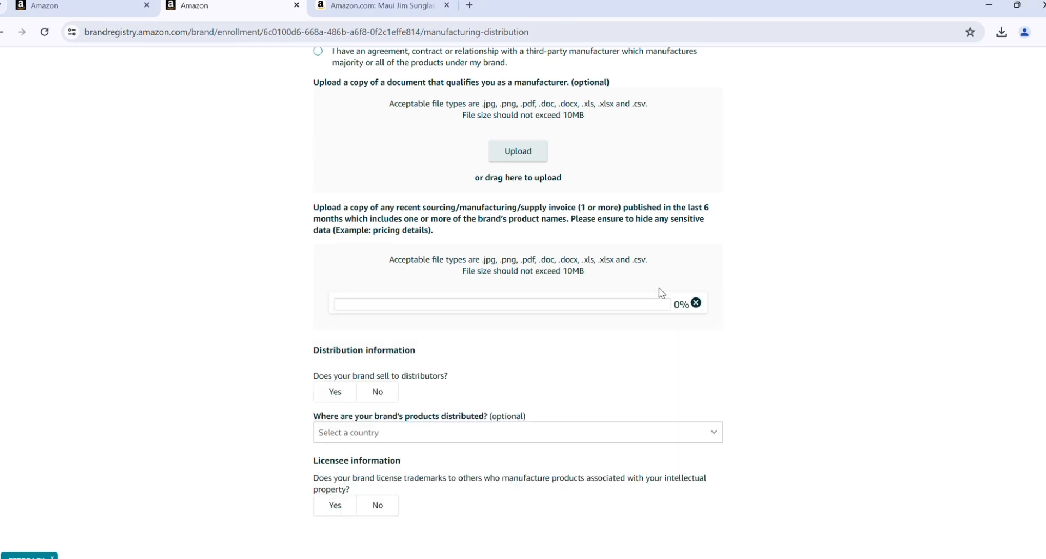
- Answer No to selling to distributors and to licensing trademarks, and submit the brand application
scroll(610, 553, down, 2)
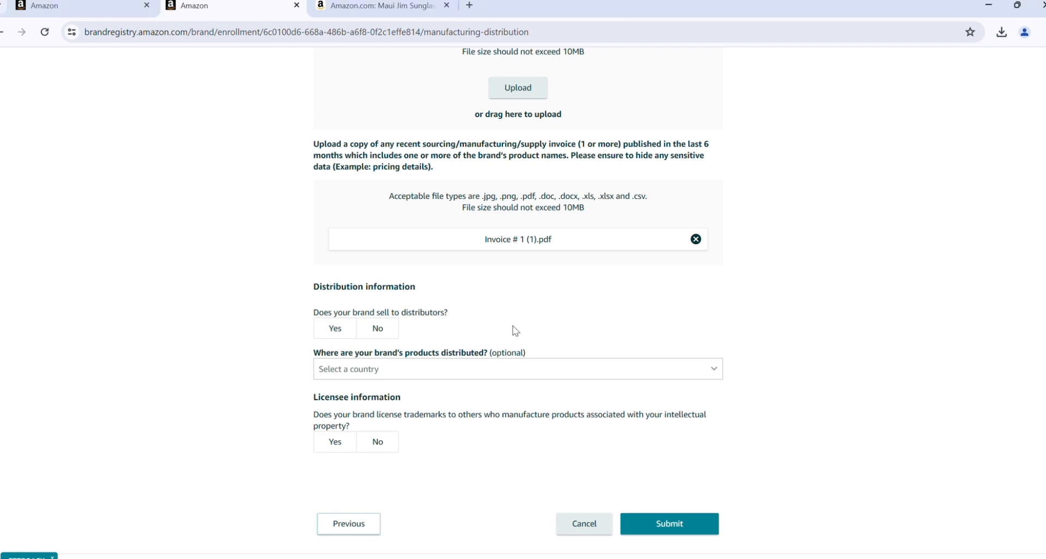
click(338, 330)
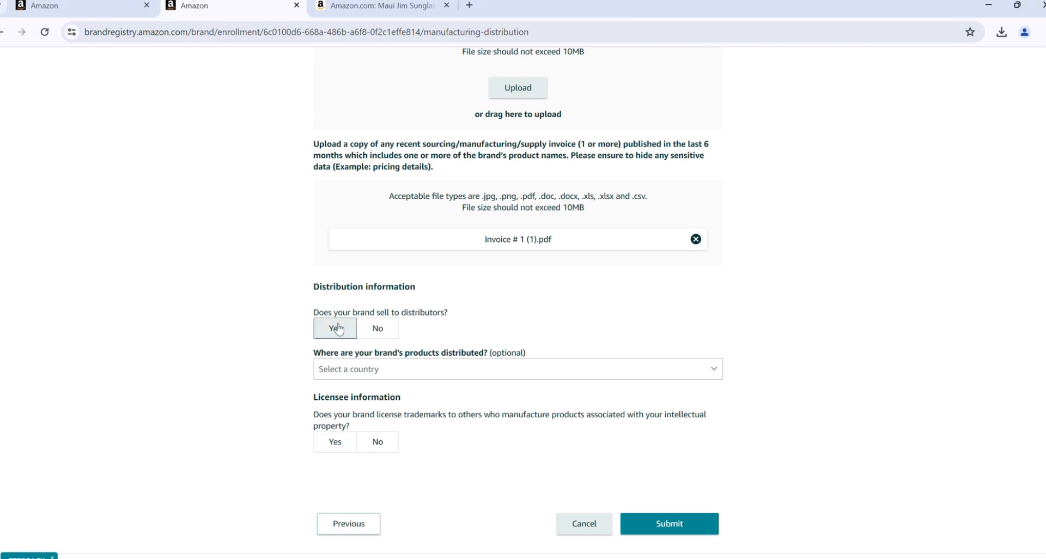
click(383, 328)
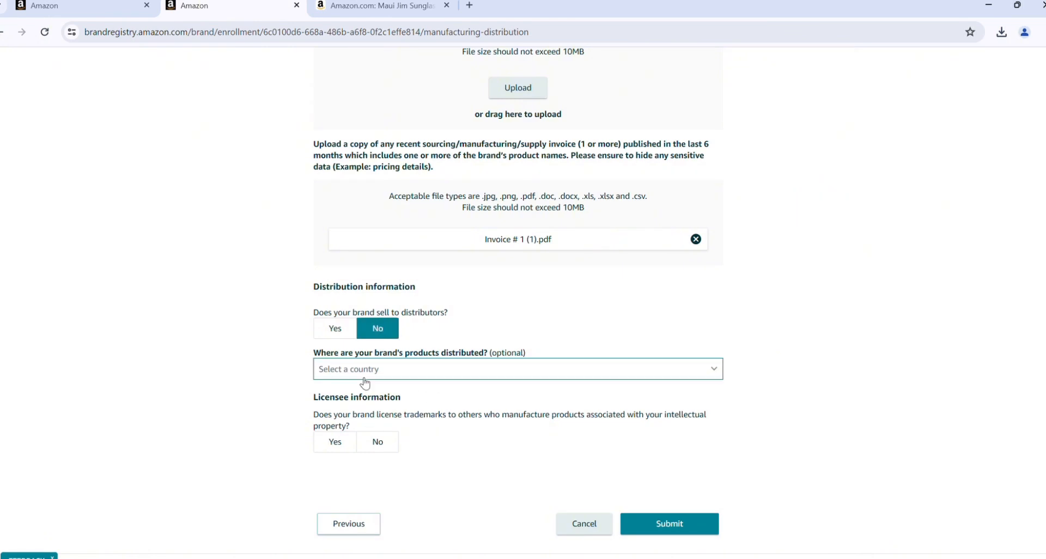
click(379, 446)
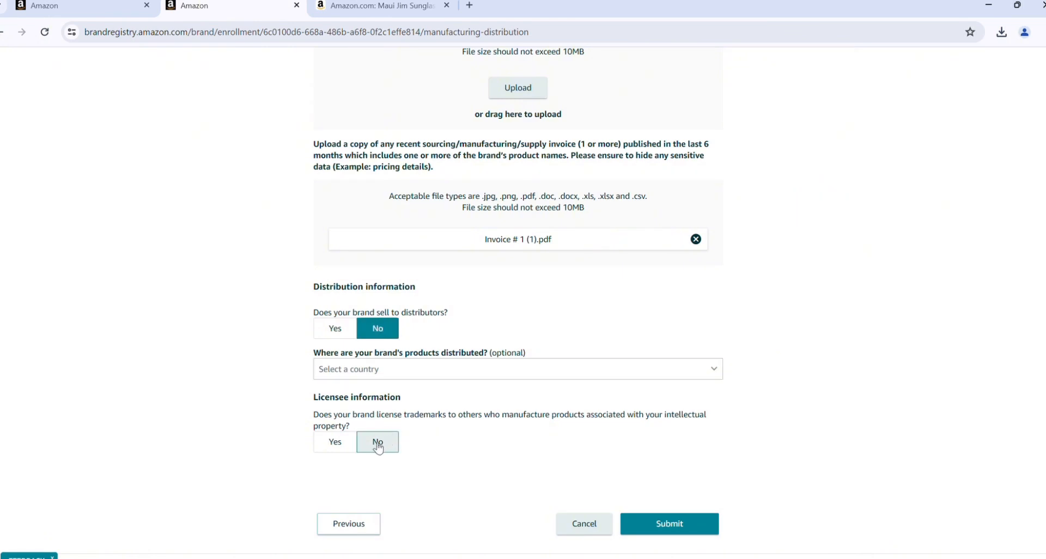
click(669, 524)
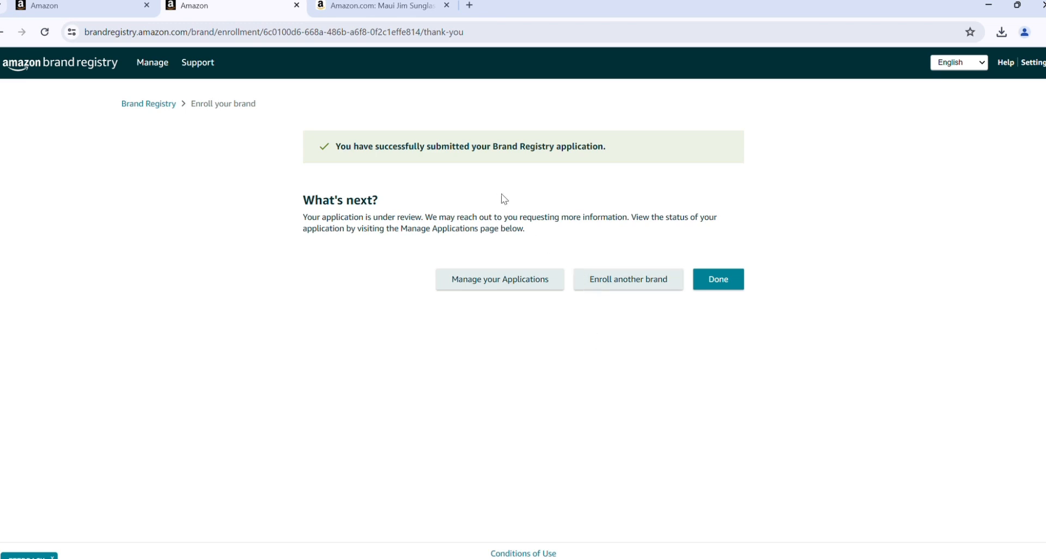
click(722, 290)
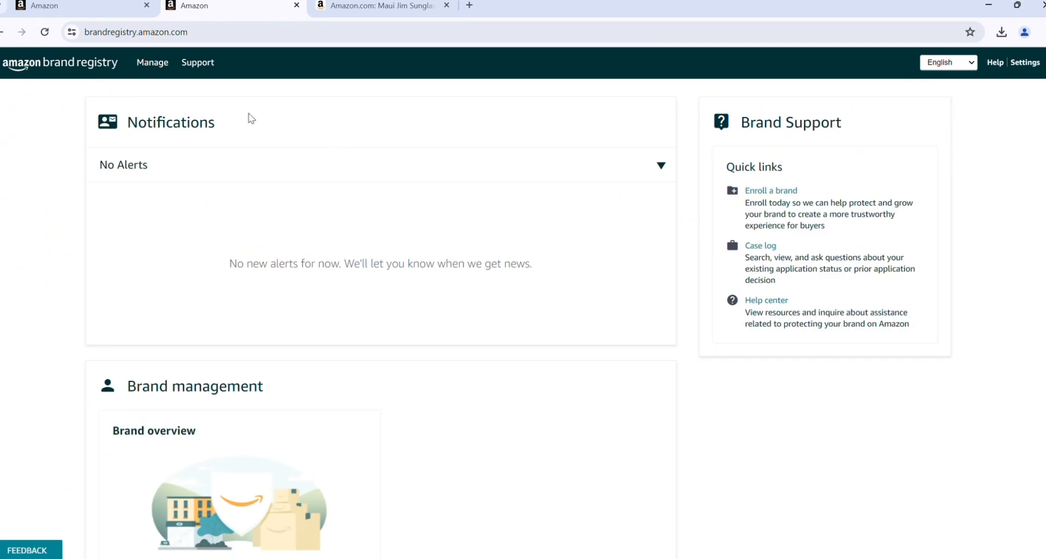
- Open the list of brand applications and check the review status of the MYOJAW application
mouse_move(146, 65)
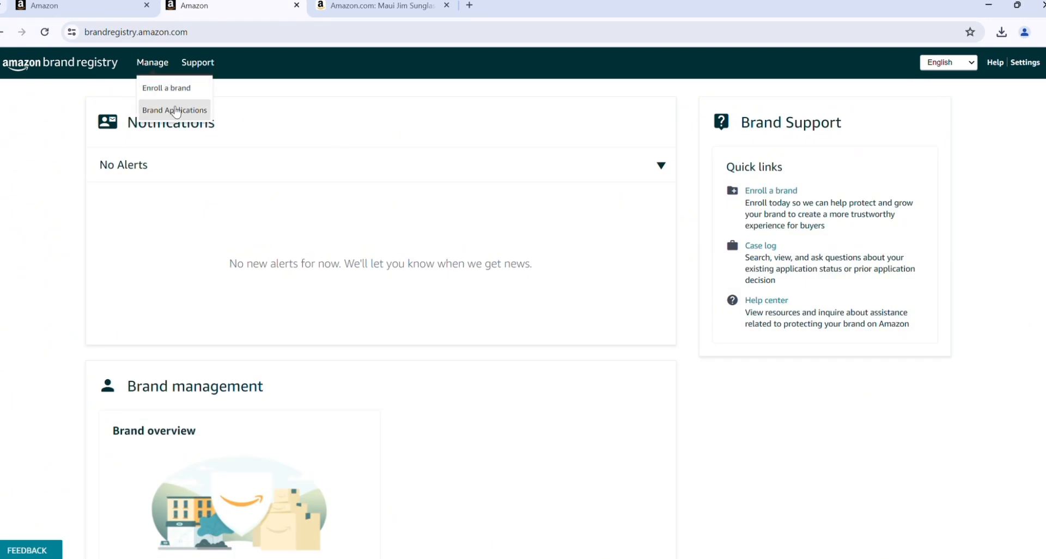
click(172, 111)
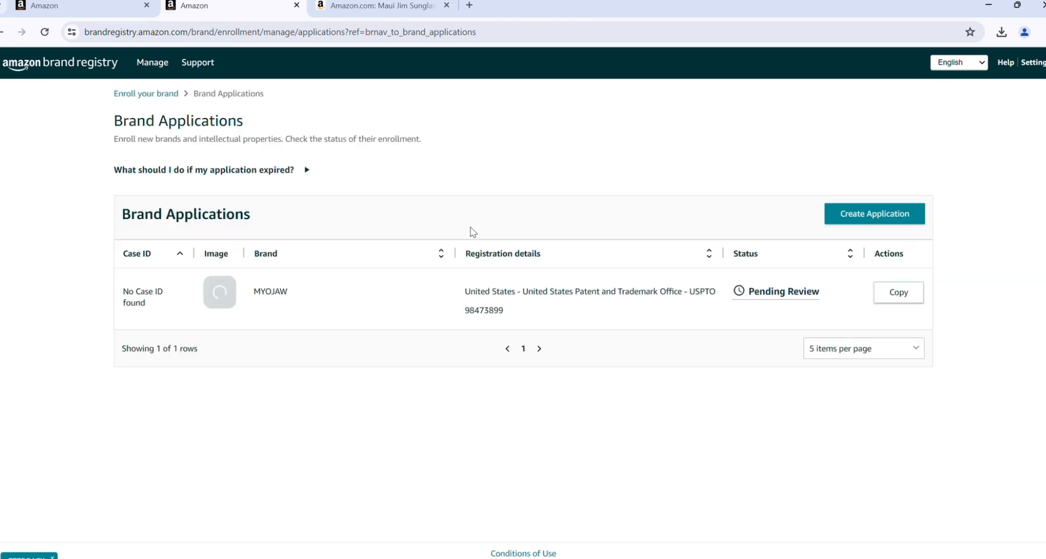
mouse_move(768, 298)
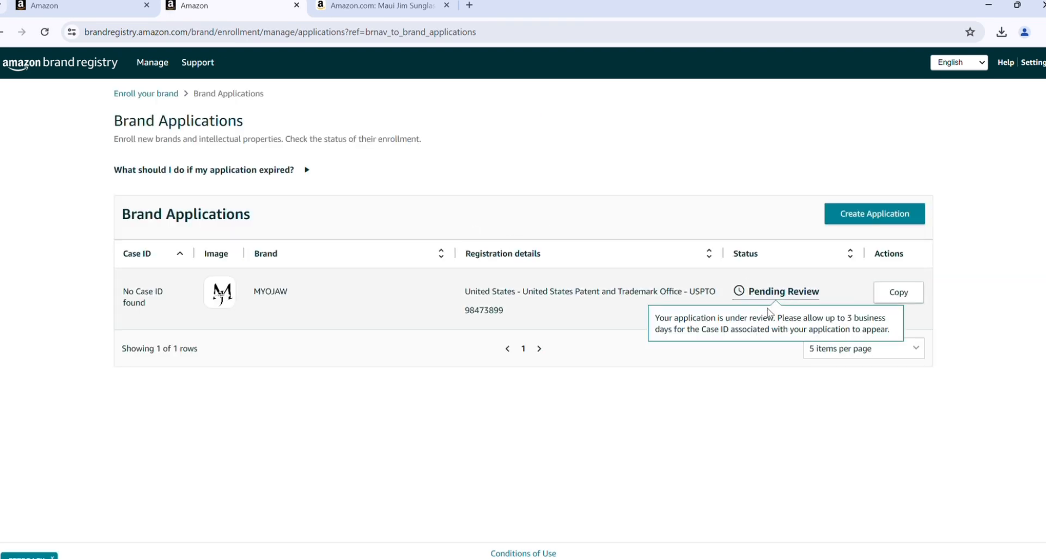